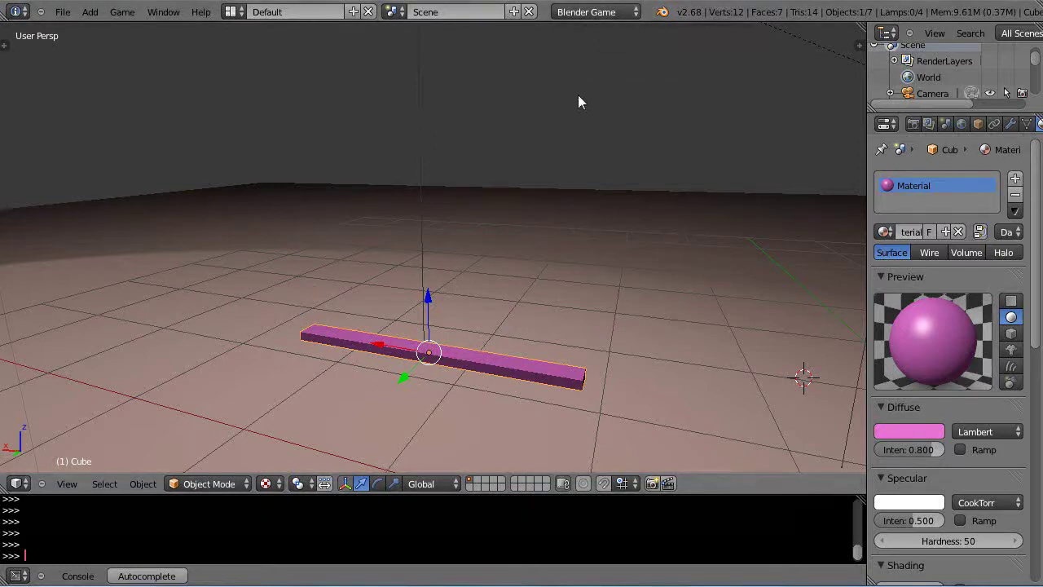
- Switch to the Game Logic screen layout and bring the Sensors column into view
left_click(596, 11)
left_click(234, 13)
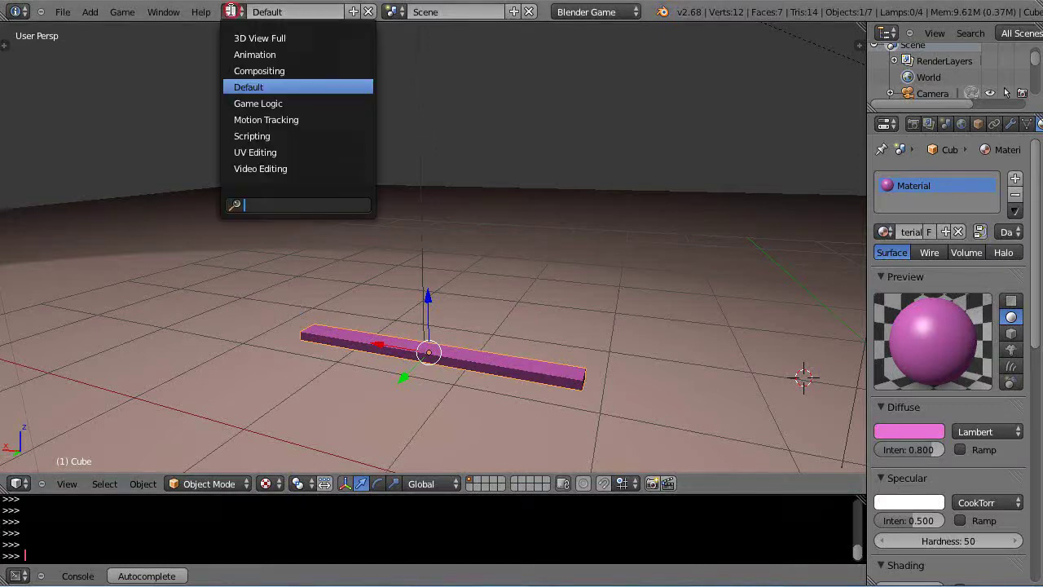
left_click(266, 104)
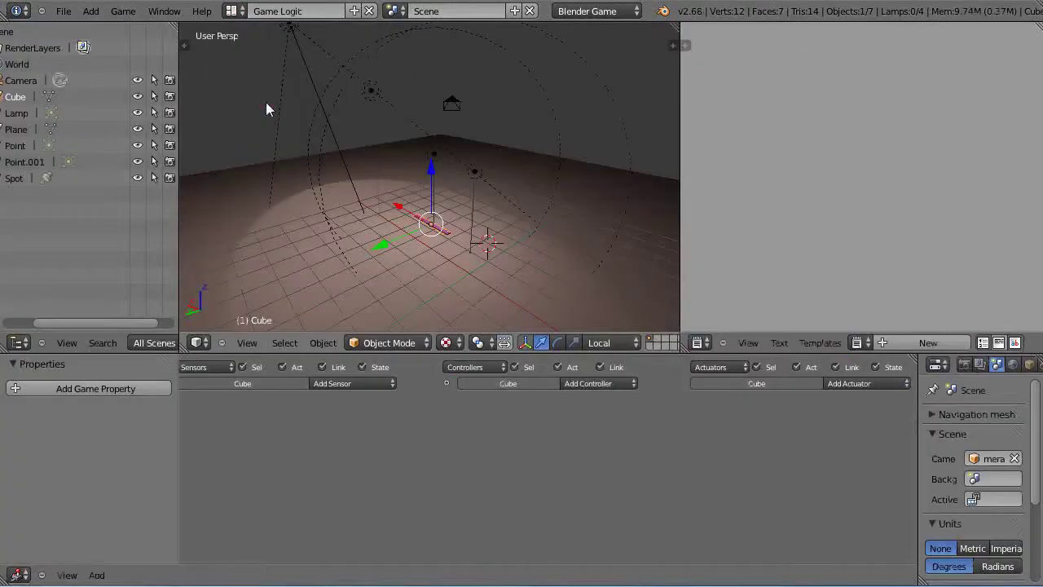
scroll(443, 242, "up", 2)
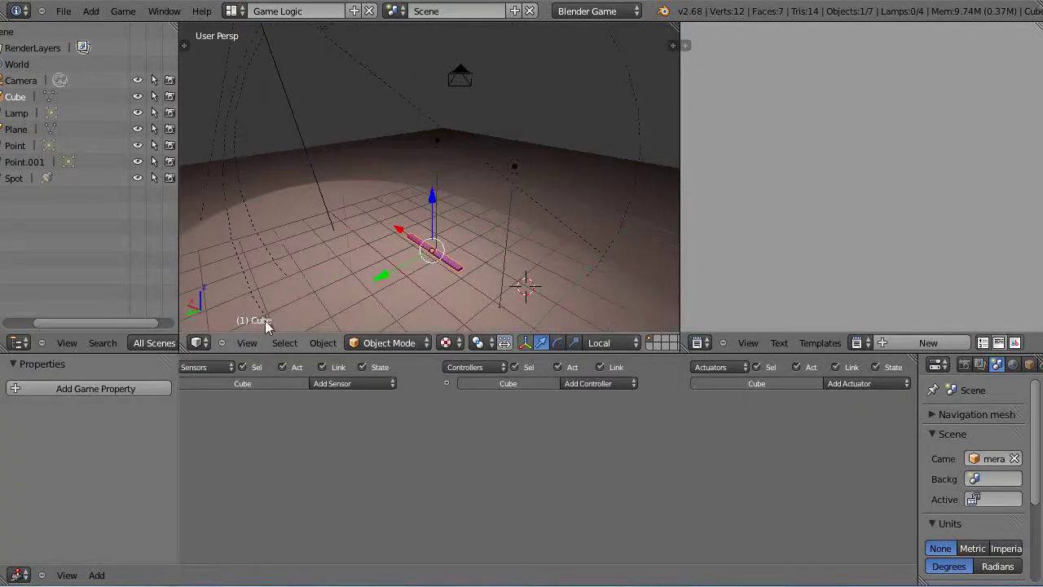
scroll(296, 438, "up", 1)
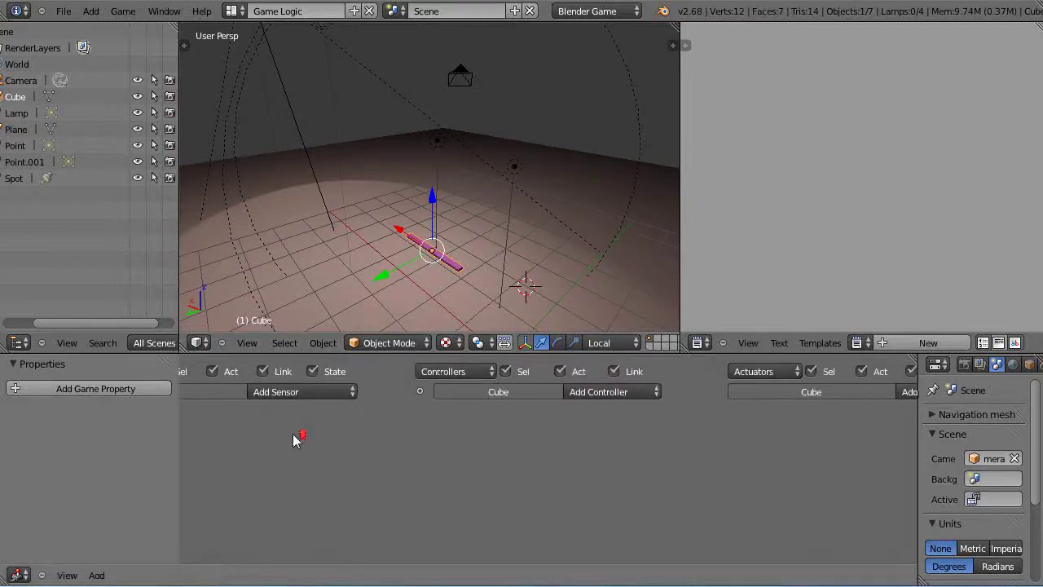
middle_click_drag(291, 449, 684, 474, "ctrl")
key("Home")
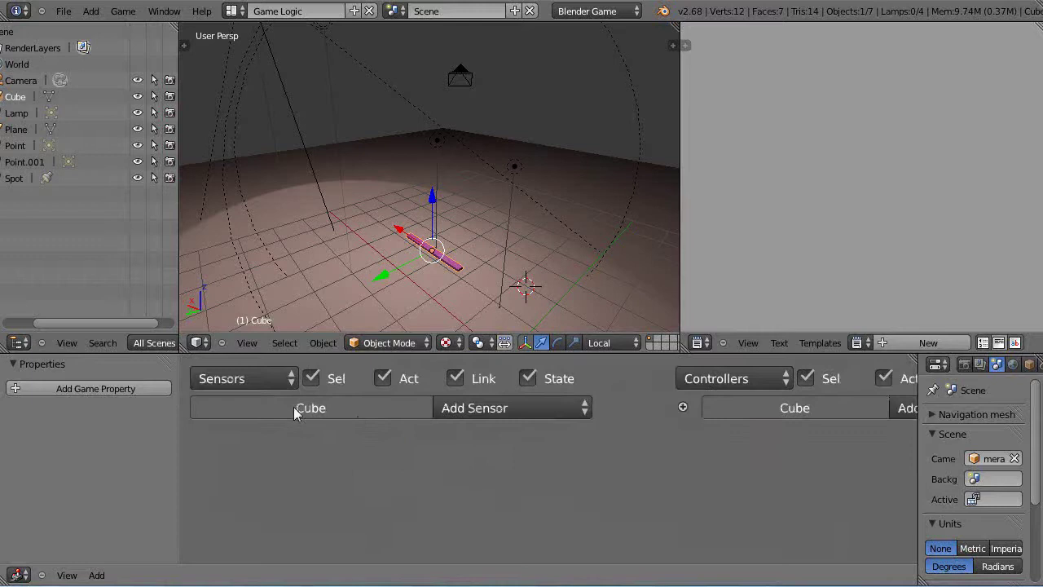
- Add a Keyboard sensor to the Cube and set it to wait for a trigger key
left_click(586, 408)
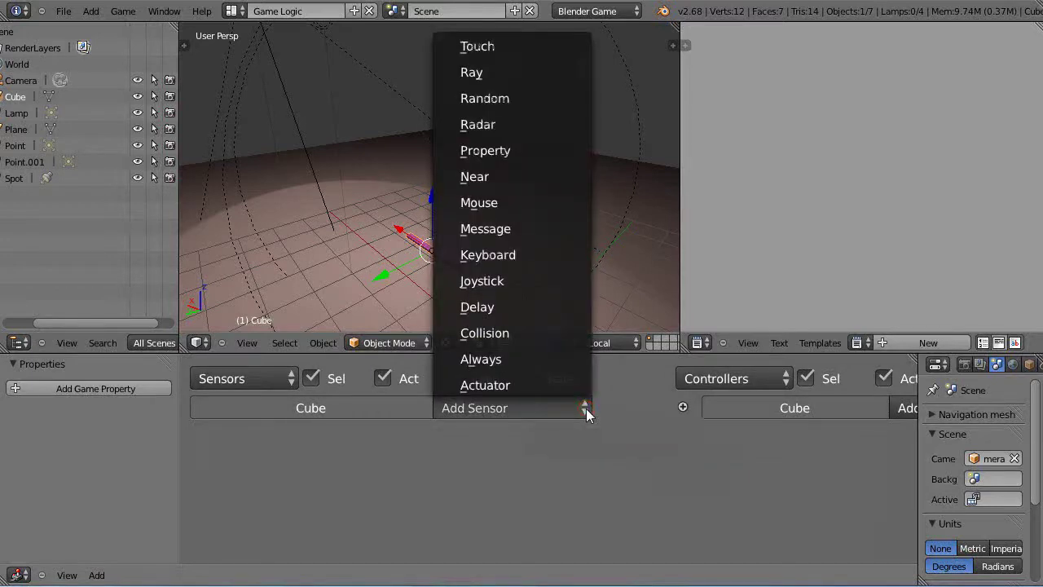
left_click(503, 255)
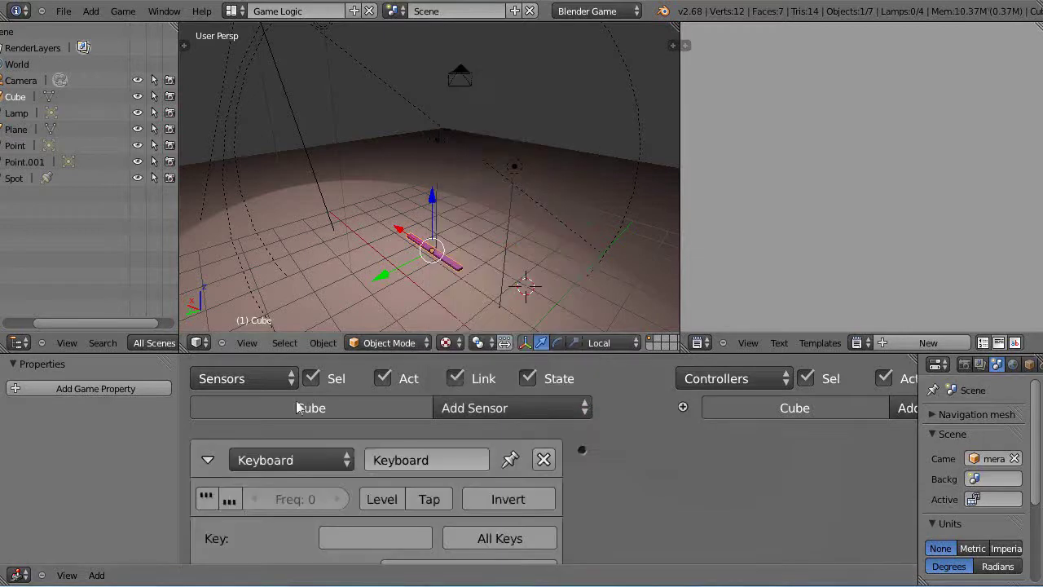
scroll(606, 484, "down", 2)
middle_click_drag(551, 500, 559, 425)
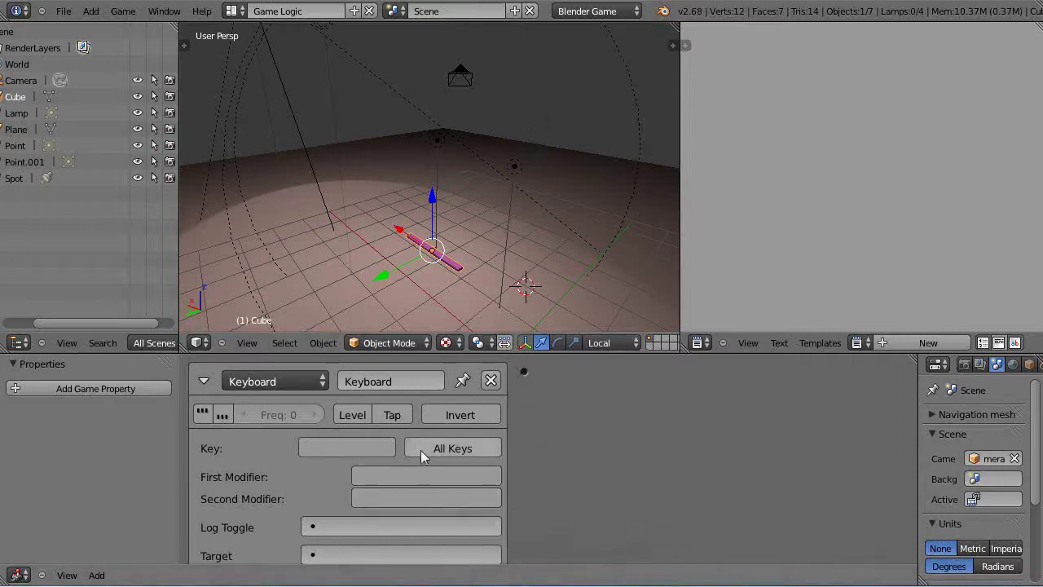
left_click(348, 448)
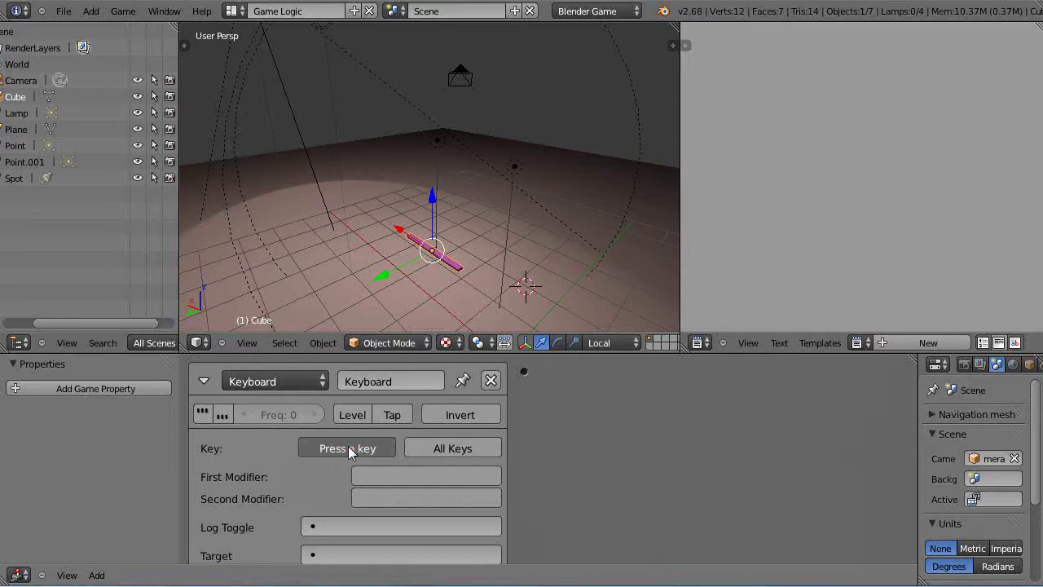
- Assign A as the Keyboard sensor's key and fit all logic bricks into view
key("a")
key("Home")
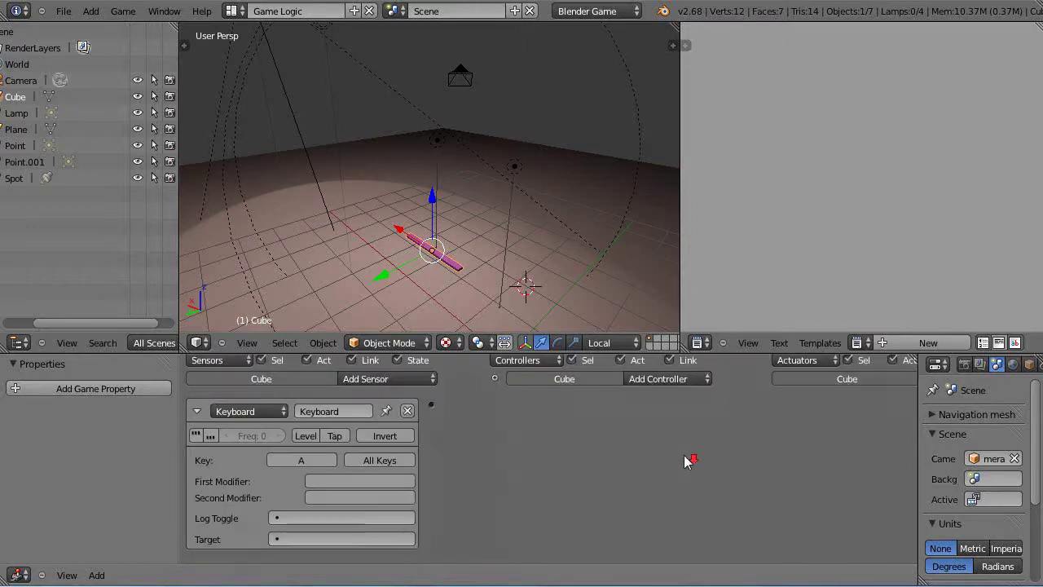
key("Home")
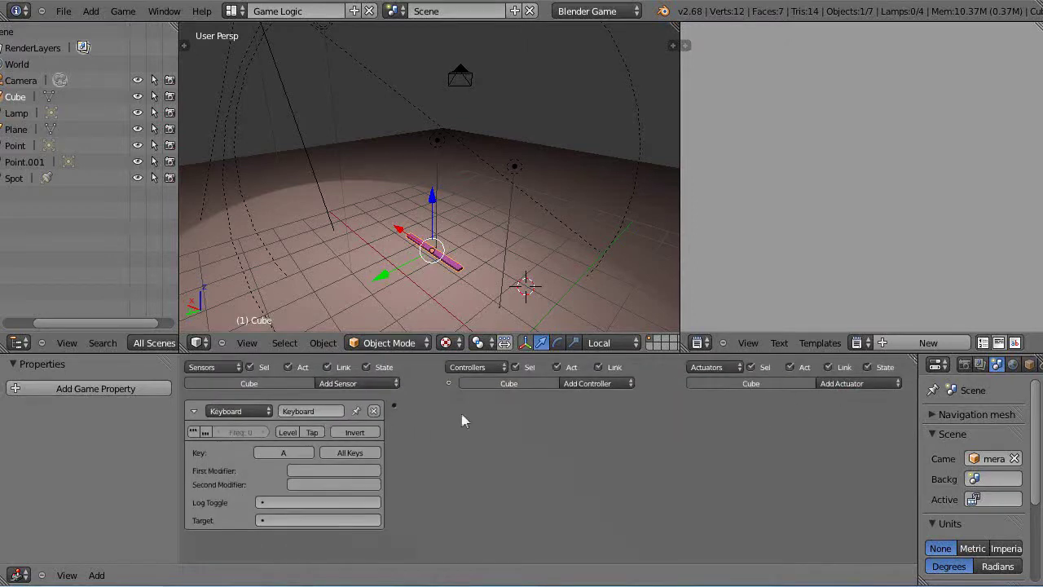
- Add a Motion actuator with Rot Z 5, link it from the Keyboard sensor, and enlarge the viewport
left_click(856, 384)
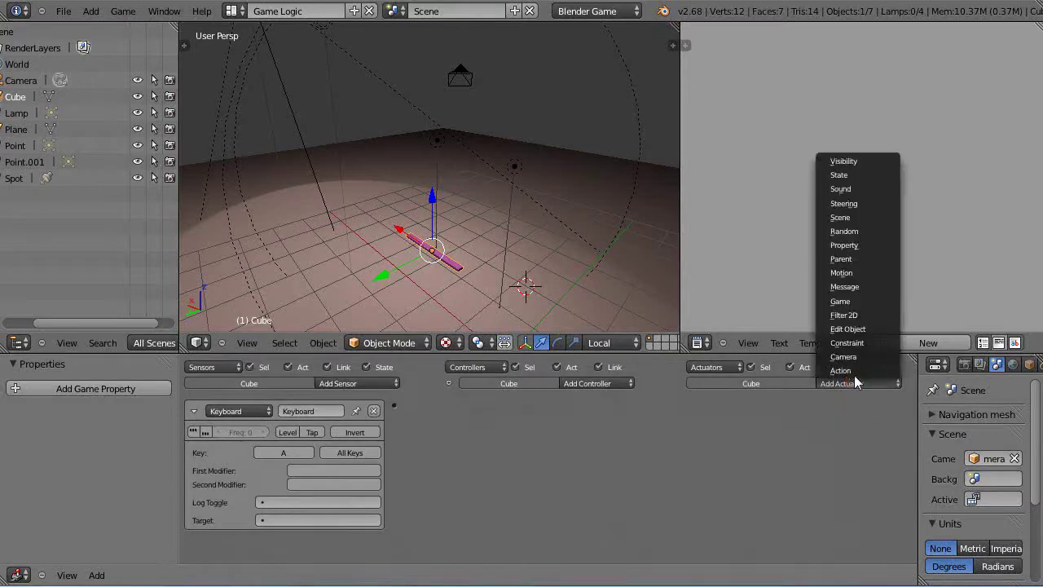
left_click(851, 270)
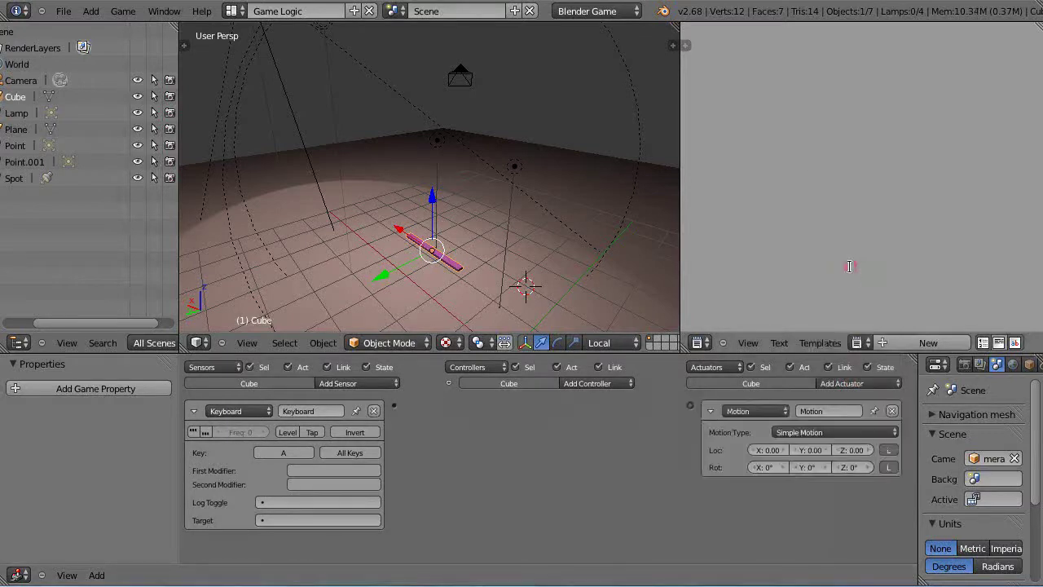
left_click(853, 466)
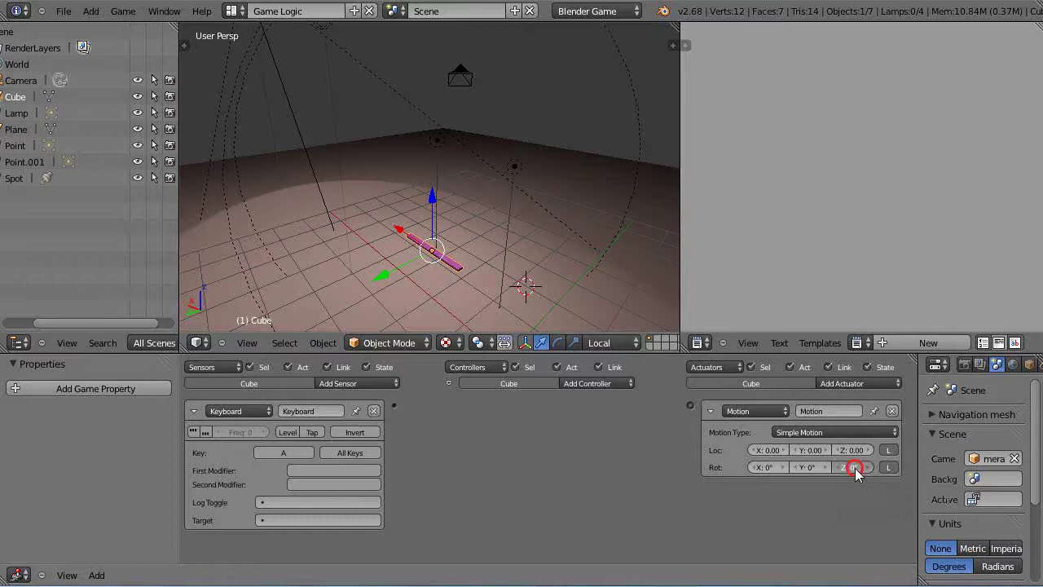
type("5")
key("Return")
left_click_drag(393, 406, 687, 409)
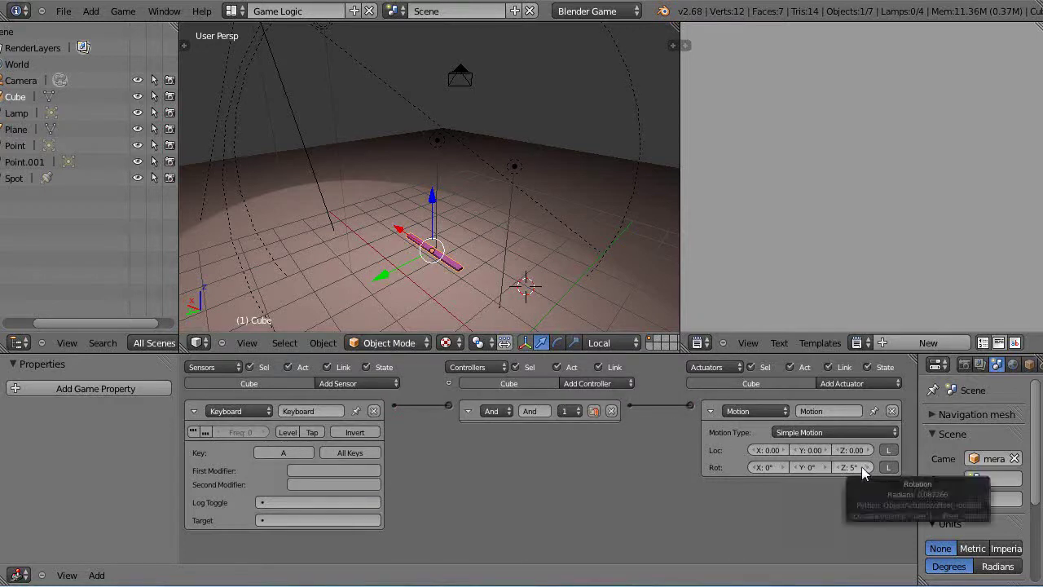
left_click_drag(465, 350, 489, 375)
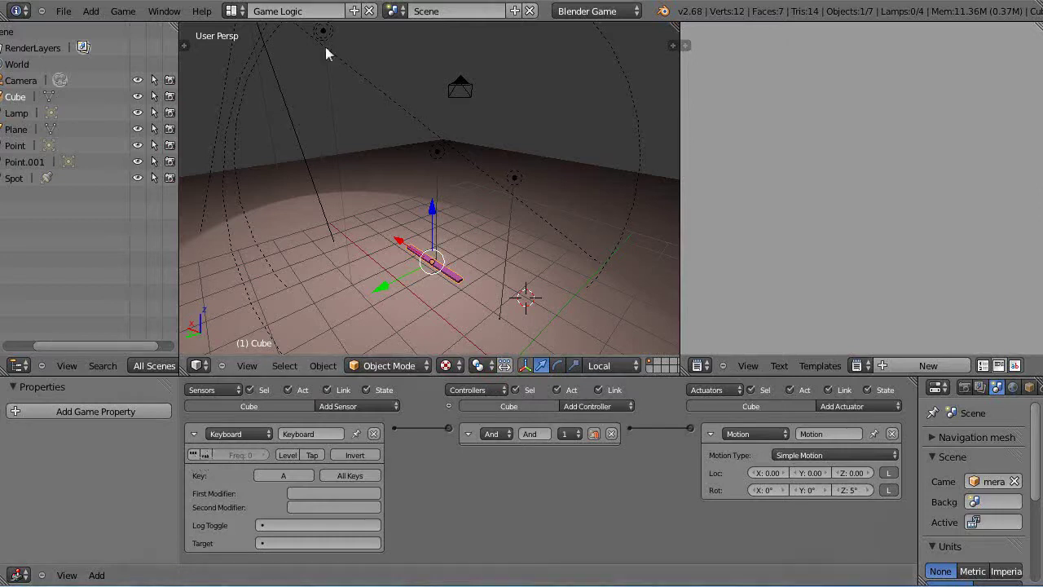
- Maximize the 3D viewport and test-run the game with P, then stop it
key("ctrl+Up")
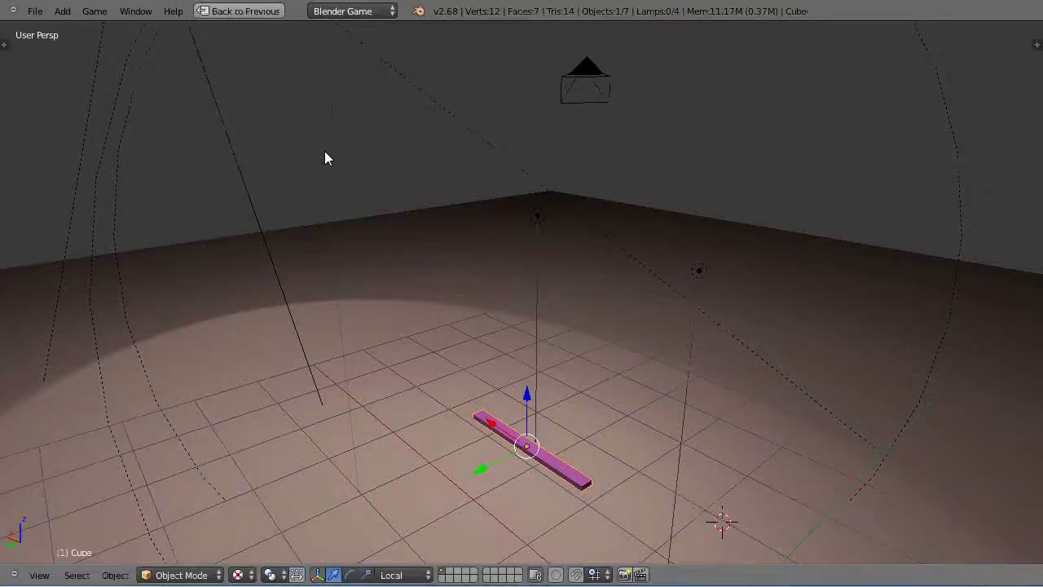
key("p")
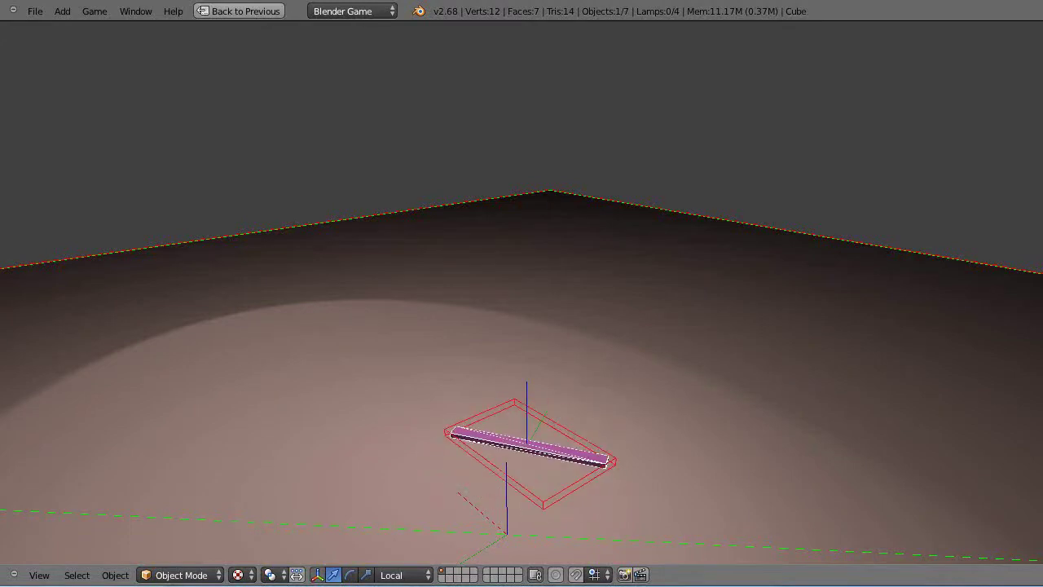
key("Escape")
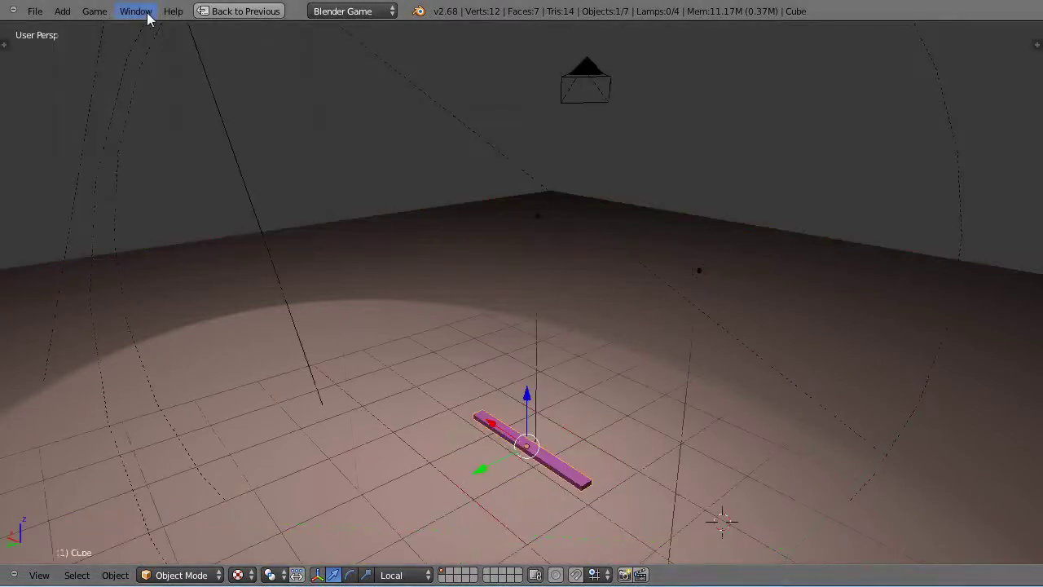
- Turn on physics visualization, rerun the game to watch the bar, then stop and orbit down
left_click(143, 13)
left_click(101, 12)
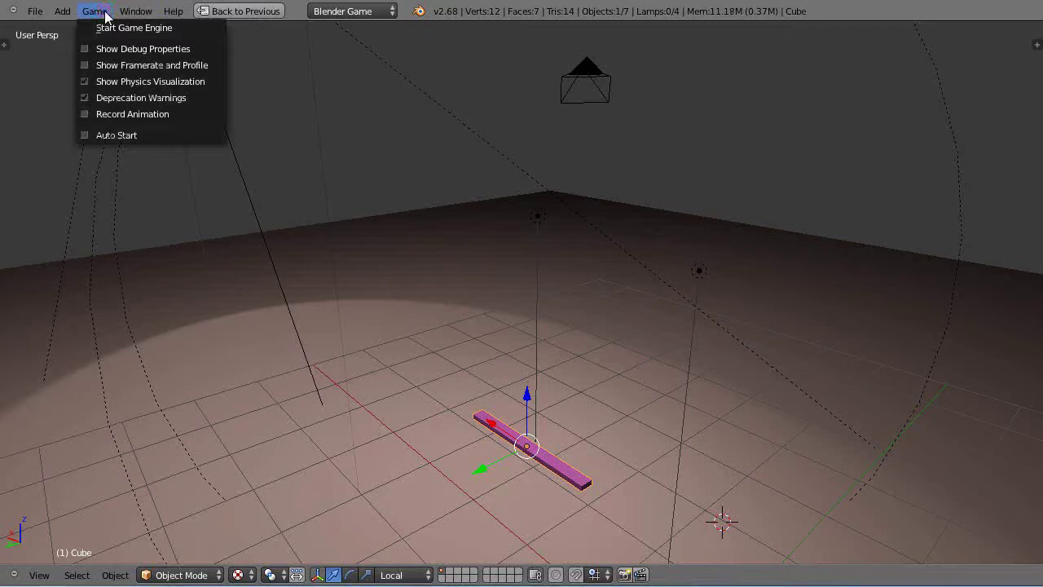
left_click(120, 83)
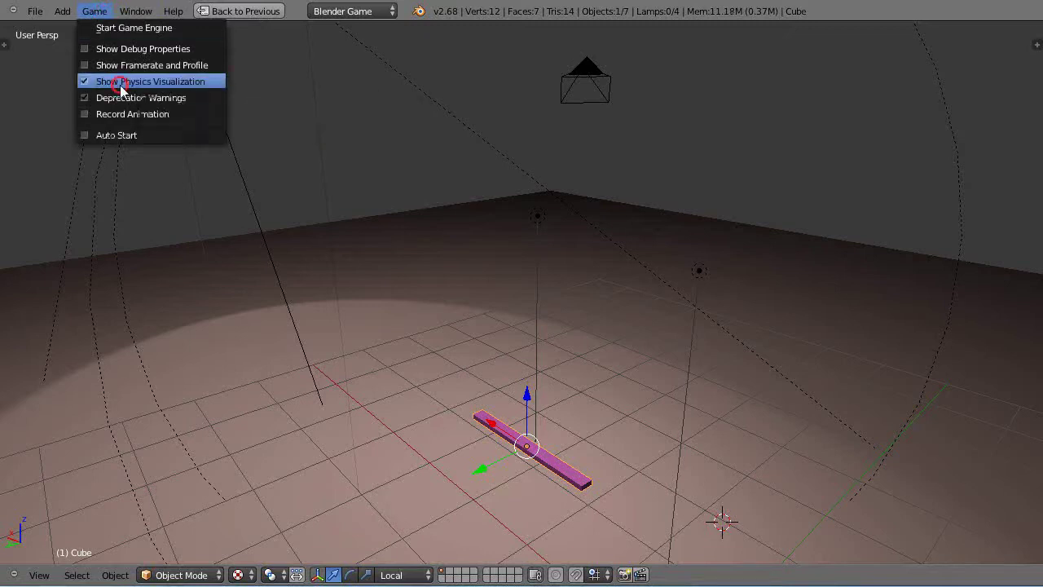
left_click(119, 83)
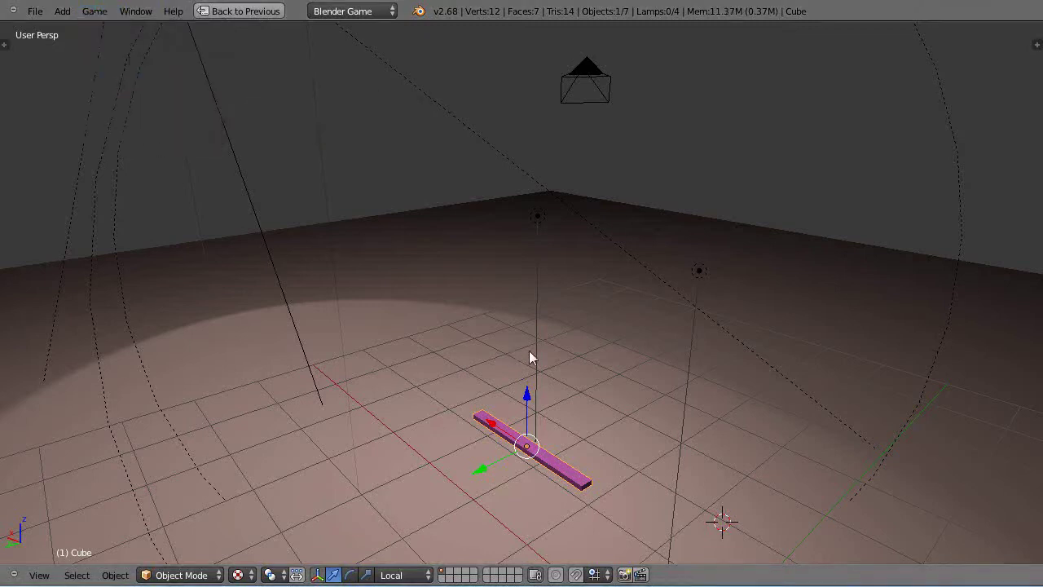
key("p")
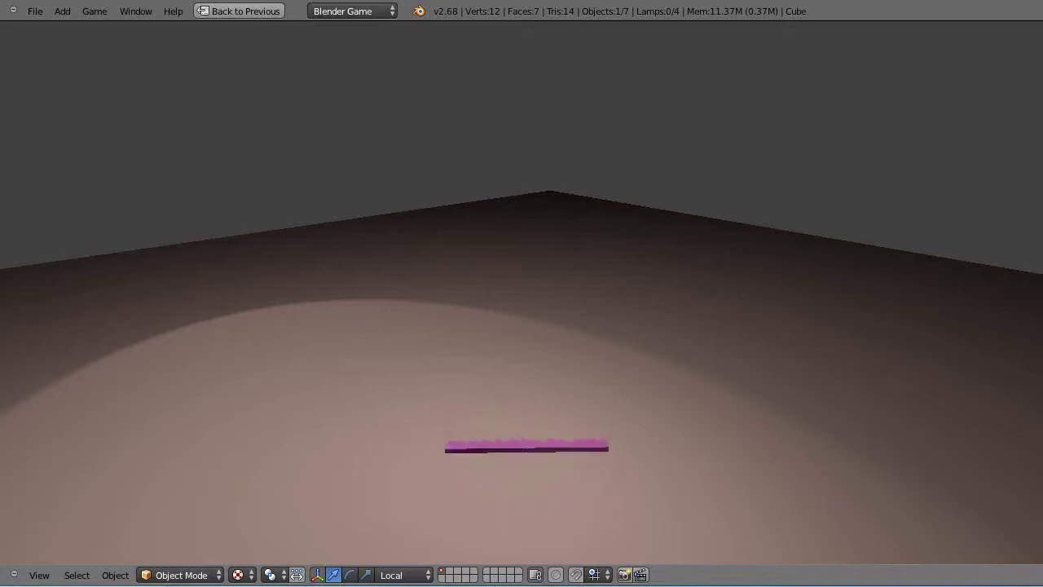
key("Escape")
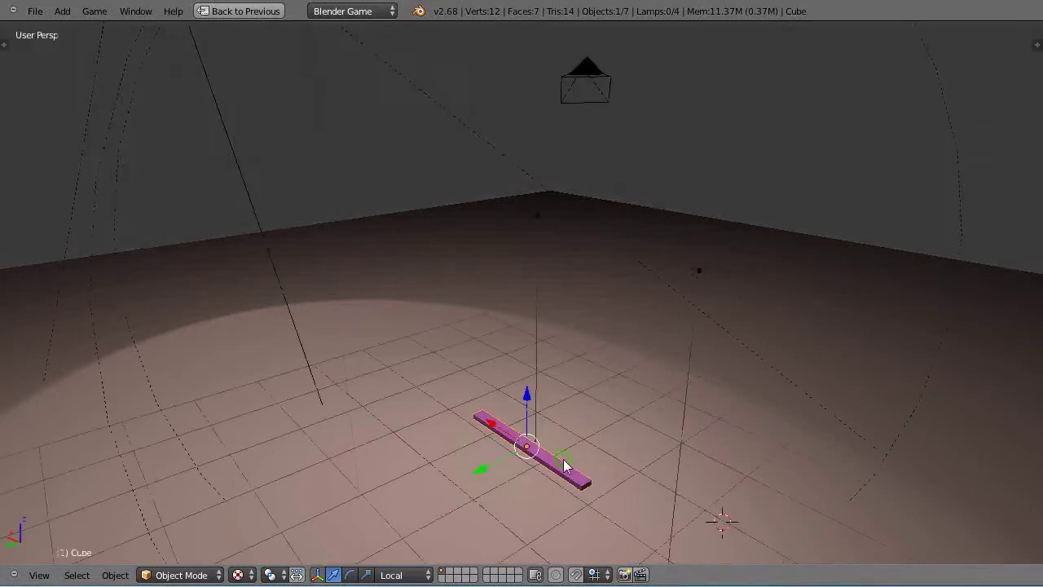
middle_click_drag(565, 466, 558, 386)
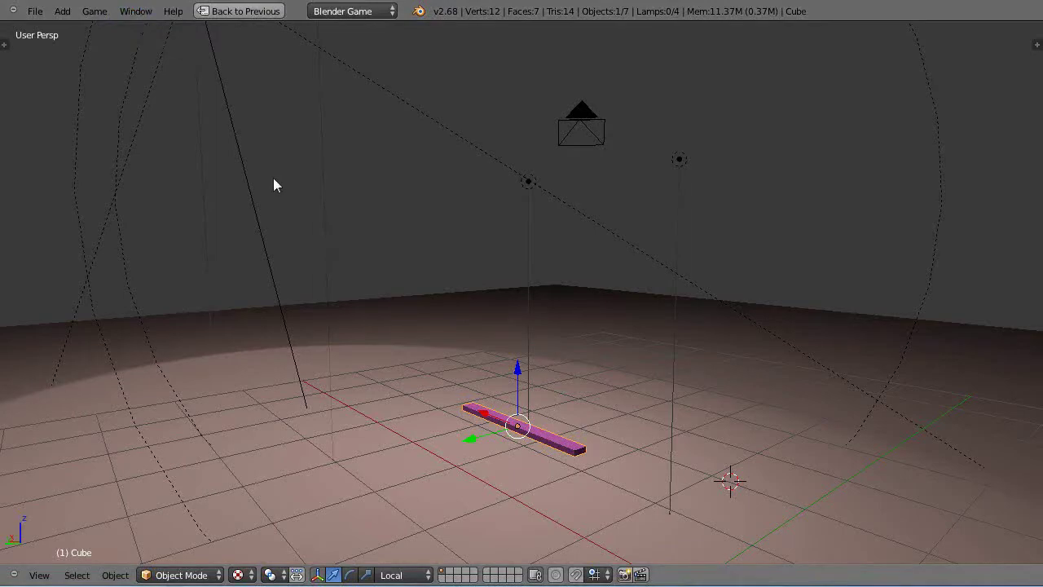
- Switch to the Default layout and set the bar's physics type to Rigid Body
key("ctrl+Up")
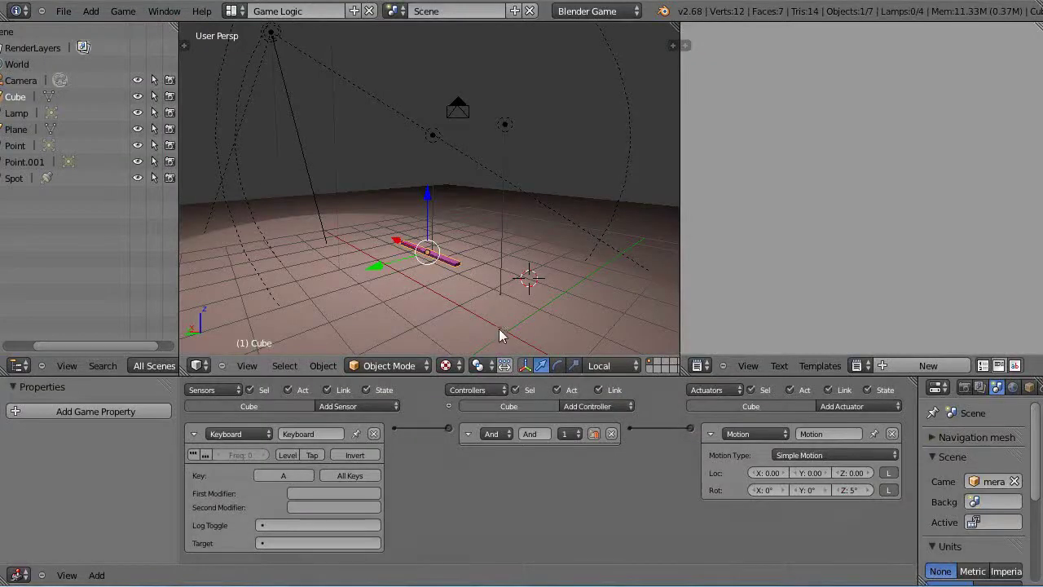
left_click(234, 10)
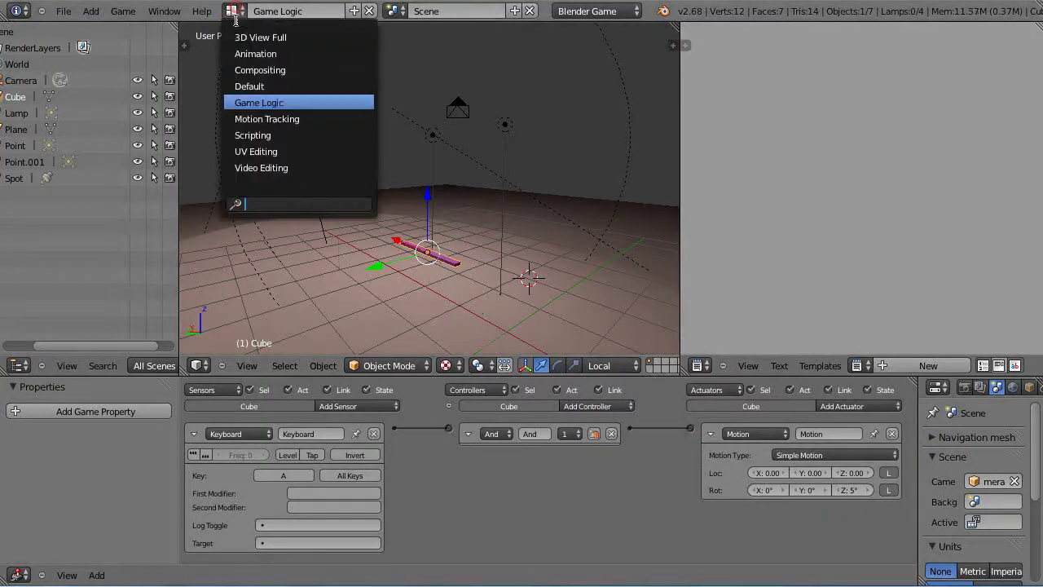
left_click(258, 87)
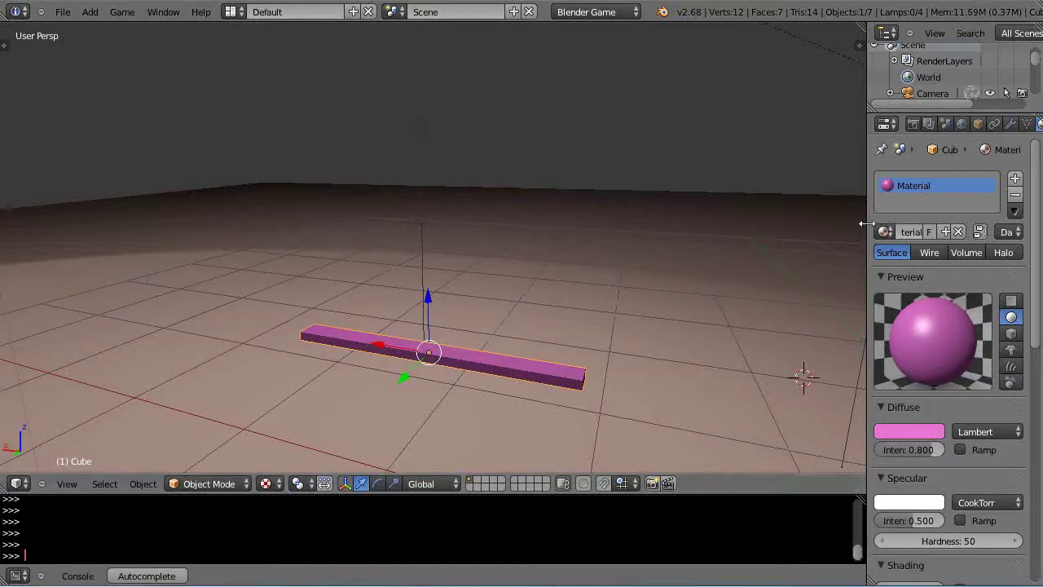
left_click_drag(866, 223, 802, 226)
left_click(1028, 124)
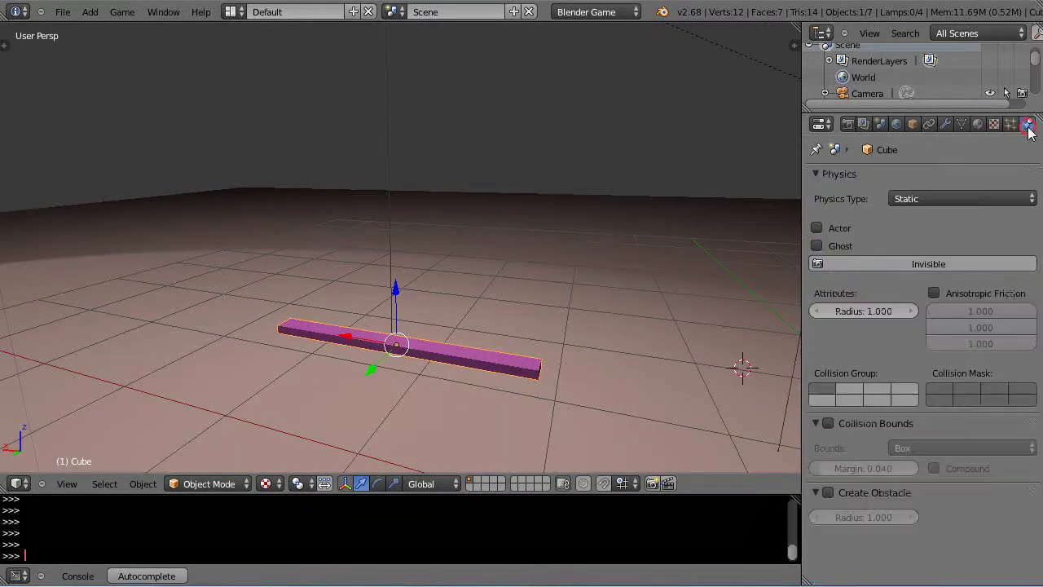
left_click(950, 200)
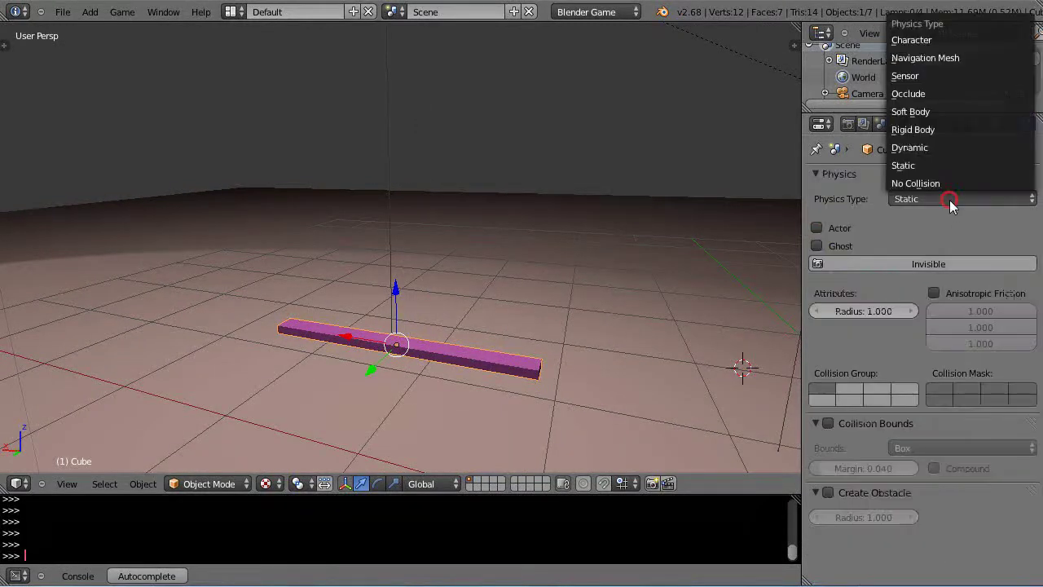
left_click(914, 130)
- Raise the bar high above the floor and enable its Collision Bounds
left_click_drag(393, 286, 389, 119)
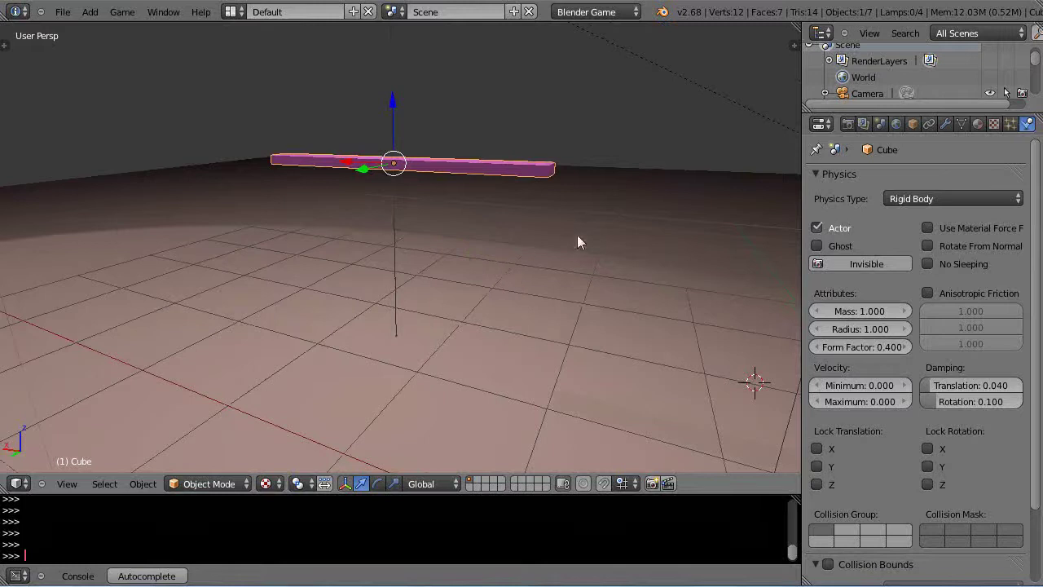
scroll(567, 258, "down", 2)
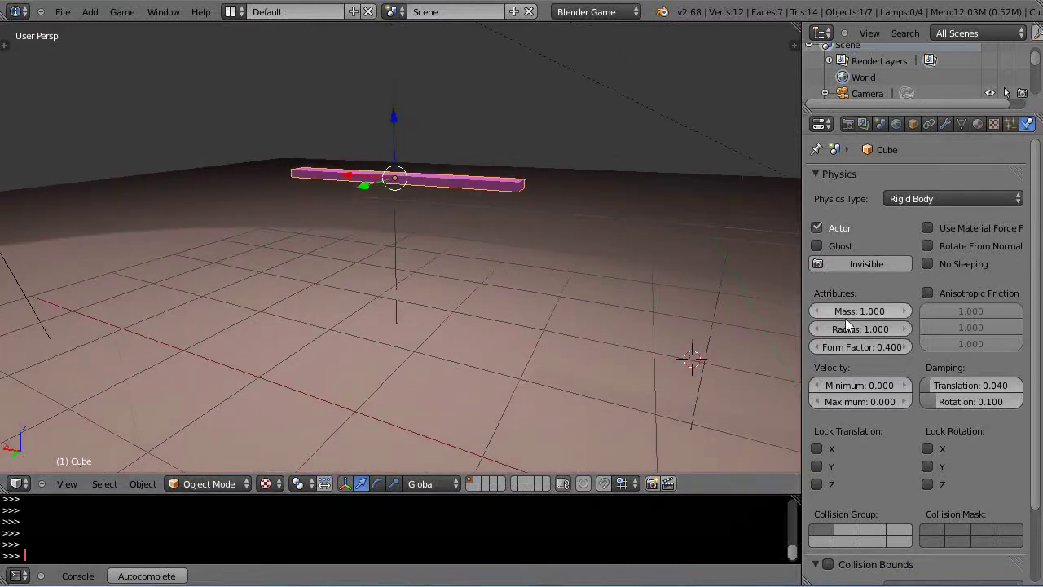
scroll(845, 317, "down", 3)
left_click(830, 477)
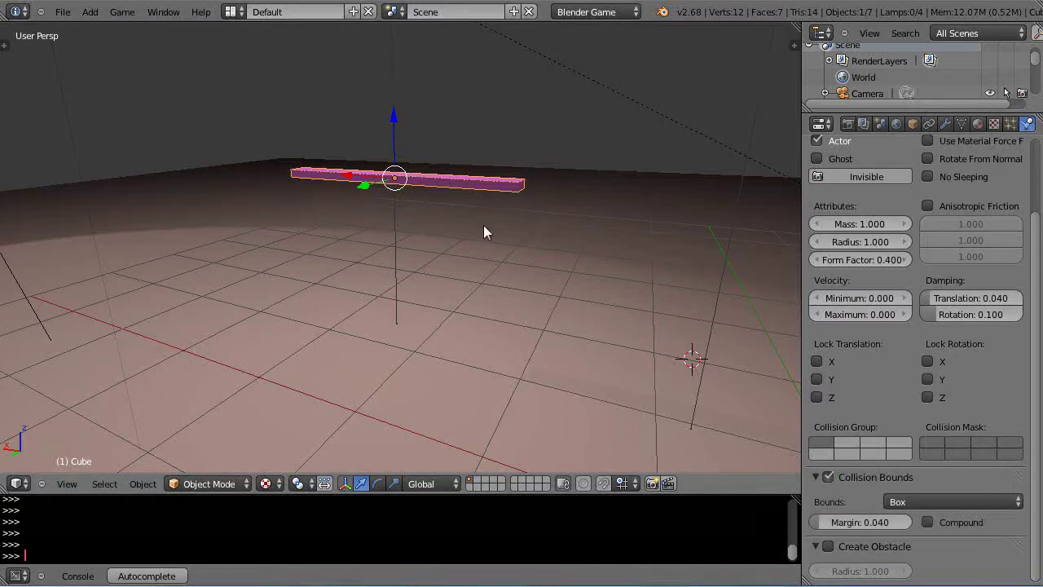
- Test the bar falling in the game, then confirm its collision radius value
key("p")
key("Escape")
scroll(846, 275, "up", 3)
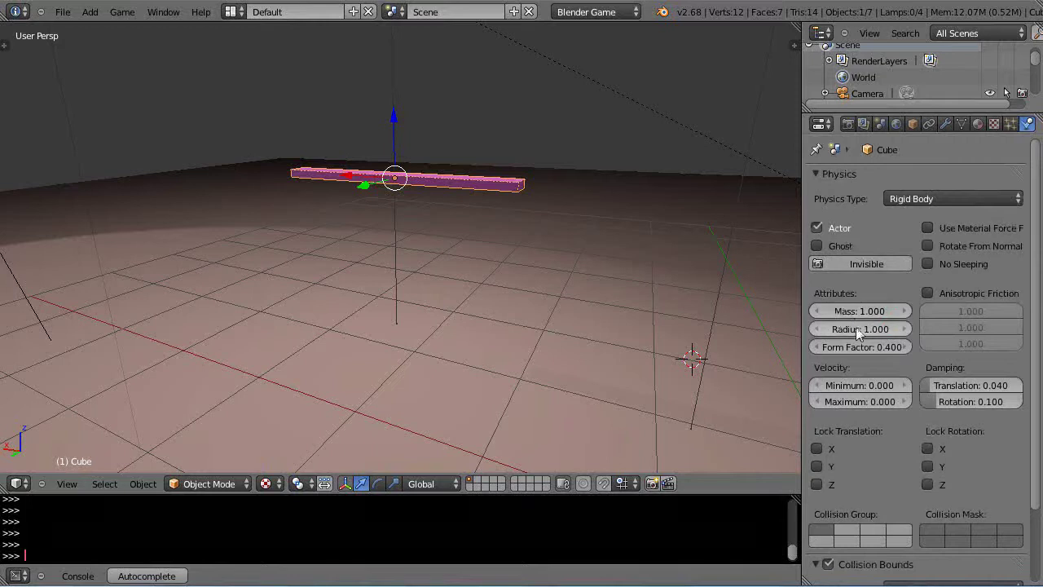
left_click(855, 327)
key("Return")
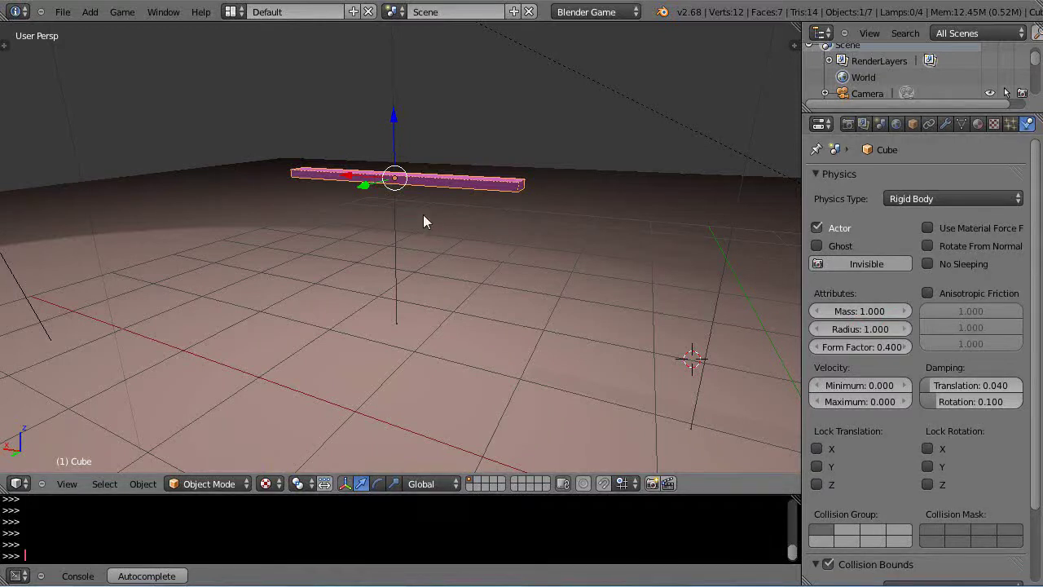
- Inspect the bar in wireframe from across the scene, then return to textured shading
key("z")
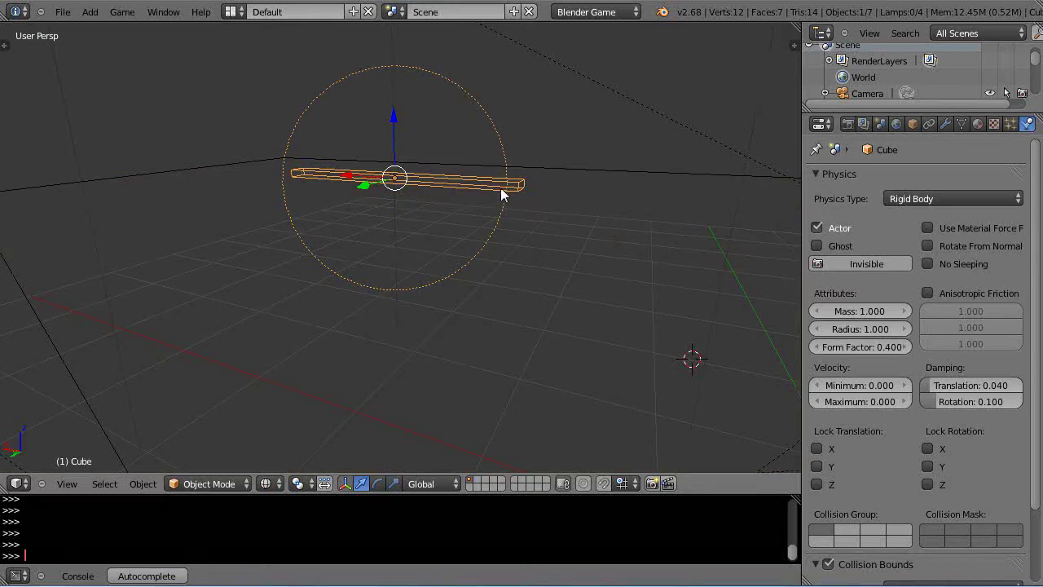
mouse_move(477, 289)
middle_mouse_down()
mouse_move(487, 257)
mouse_move(483, 281)
middle_mouse_up()
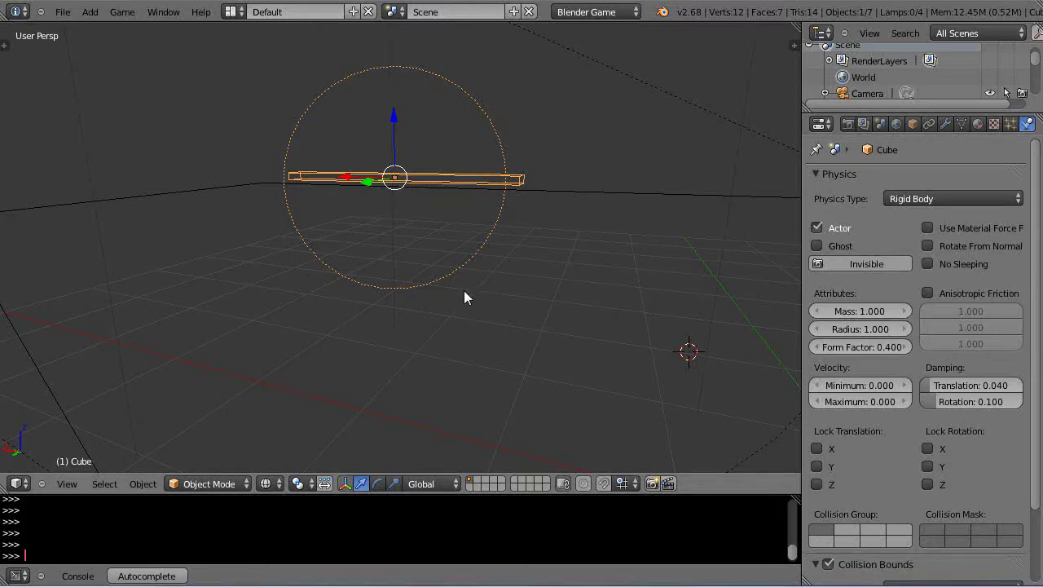
key("alt+z")
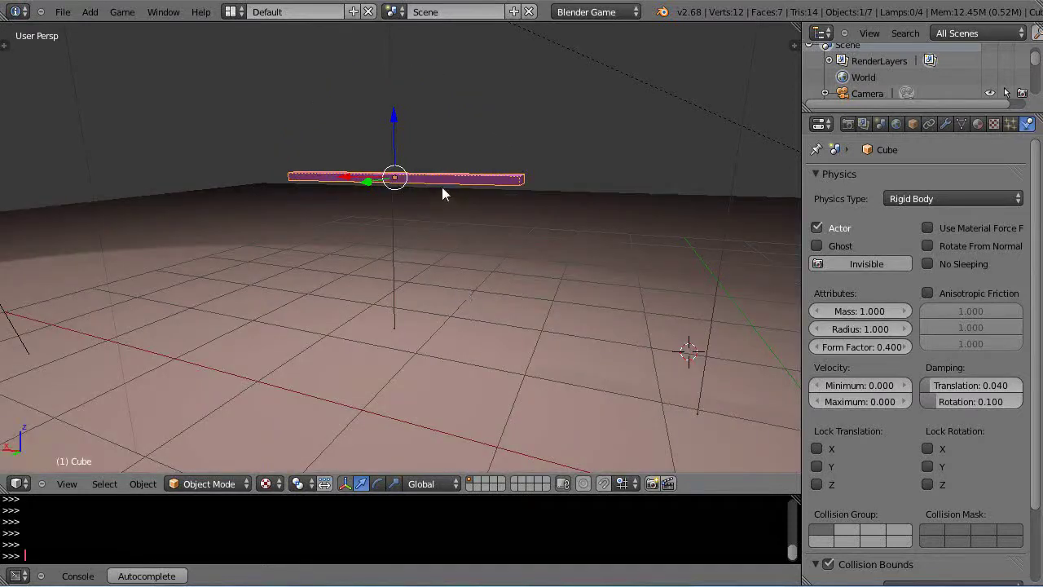
- Apply the bar's scale with Ctrl+A and run the game to test the fall again
key("ctrl+a")
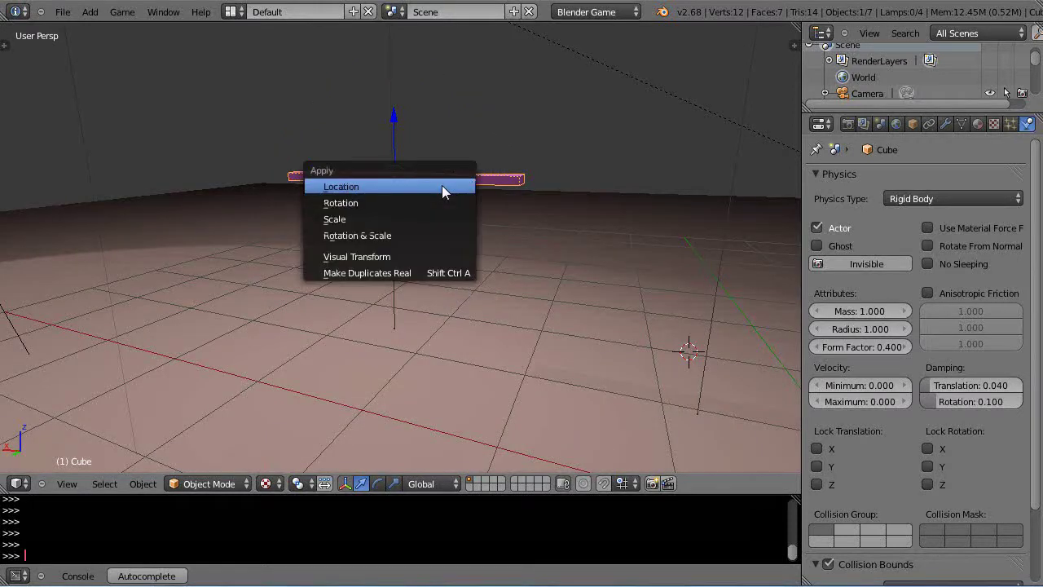
left_click(342, 220)
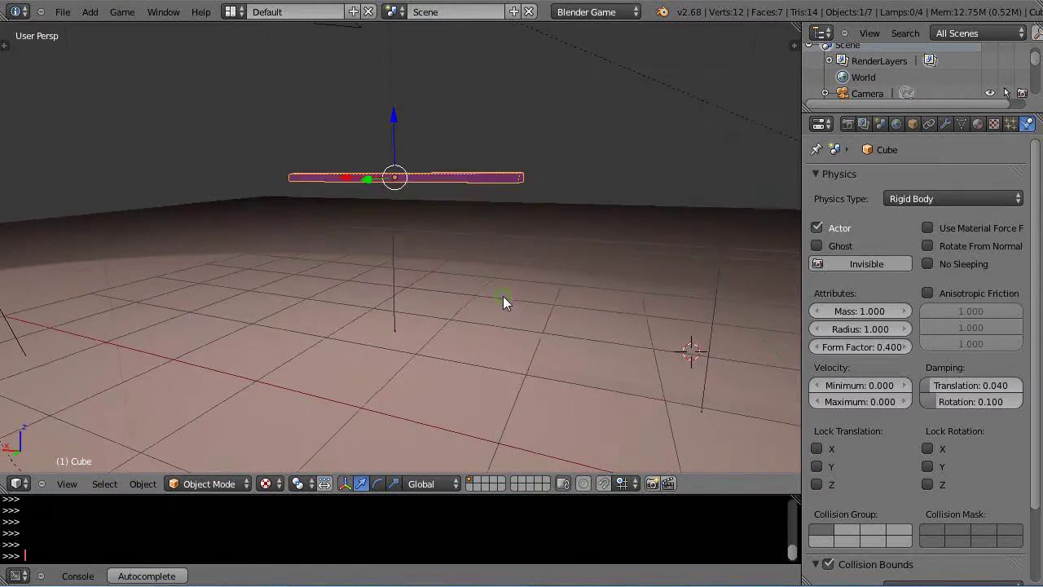
key("p")
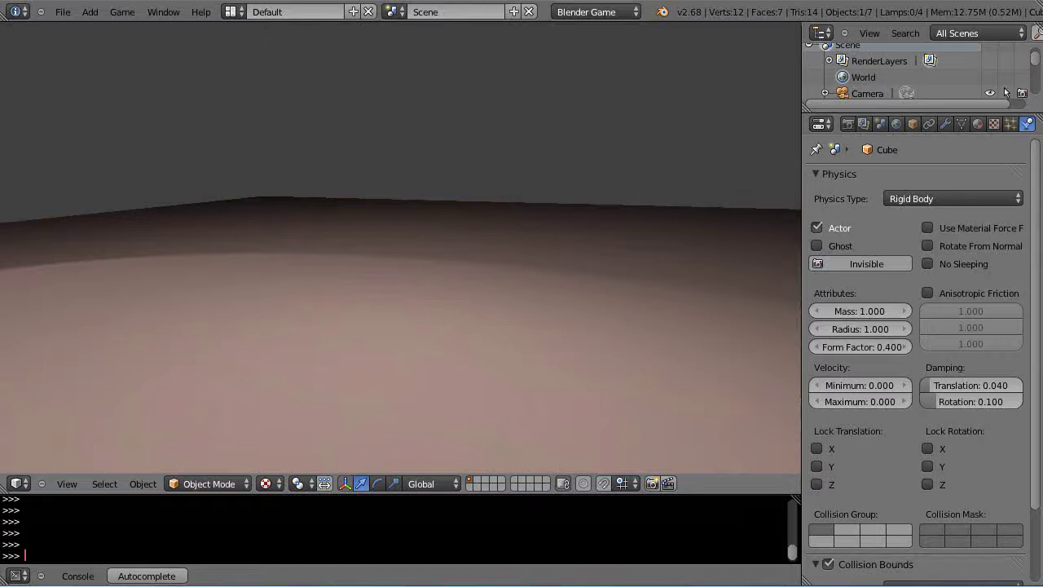
key("Escape")
middle_click_drag(354, 298, 401, 303)
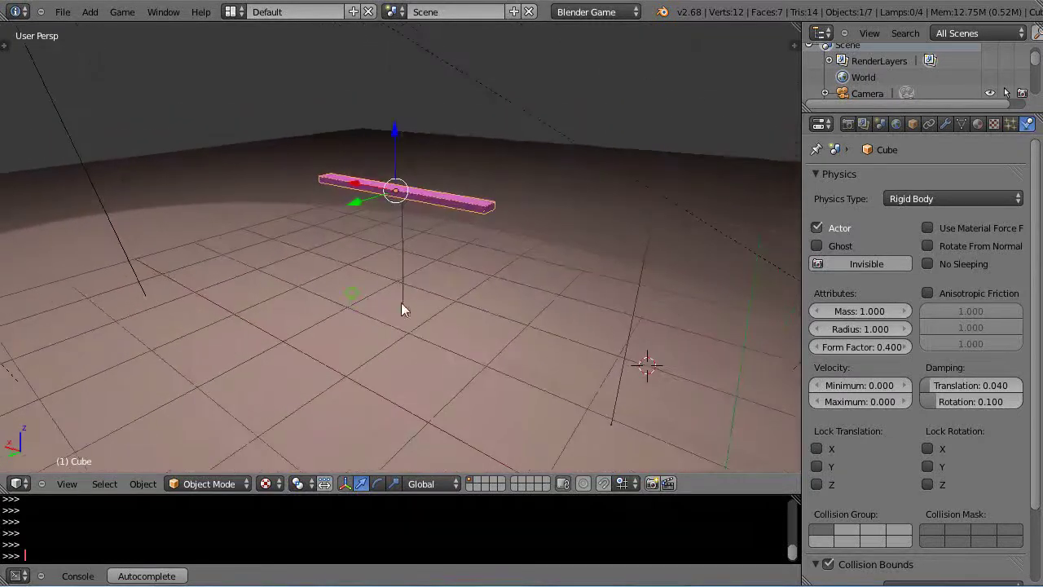
scroll(859, 403, "down", 1)
scroll(897, 342, "down", 2)
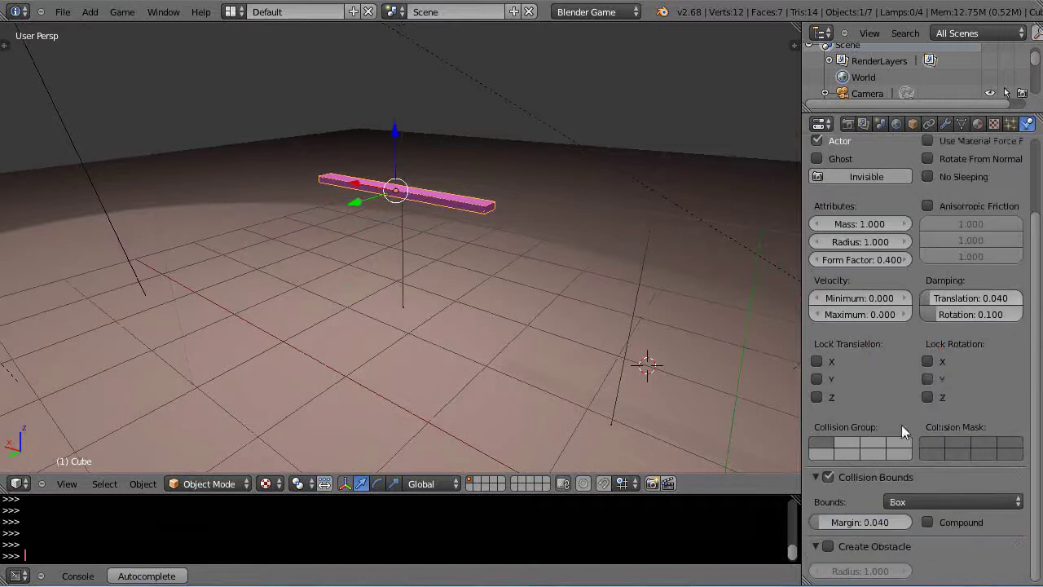
left_click(907, 501)
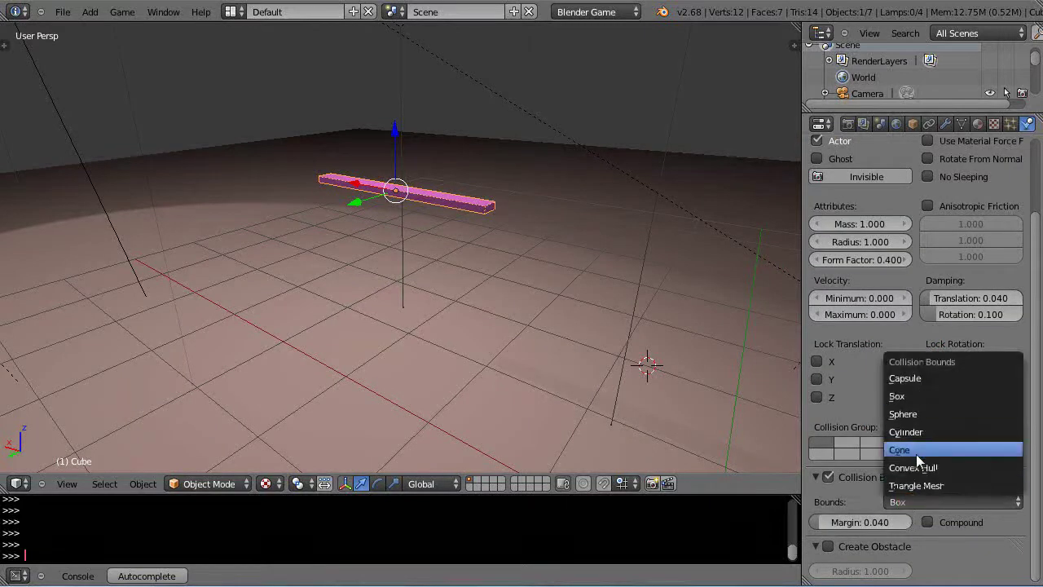
left_click(917, 485)
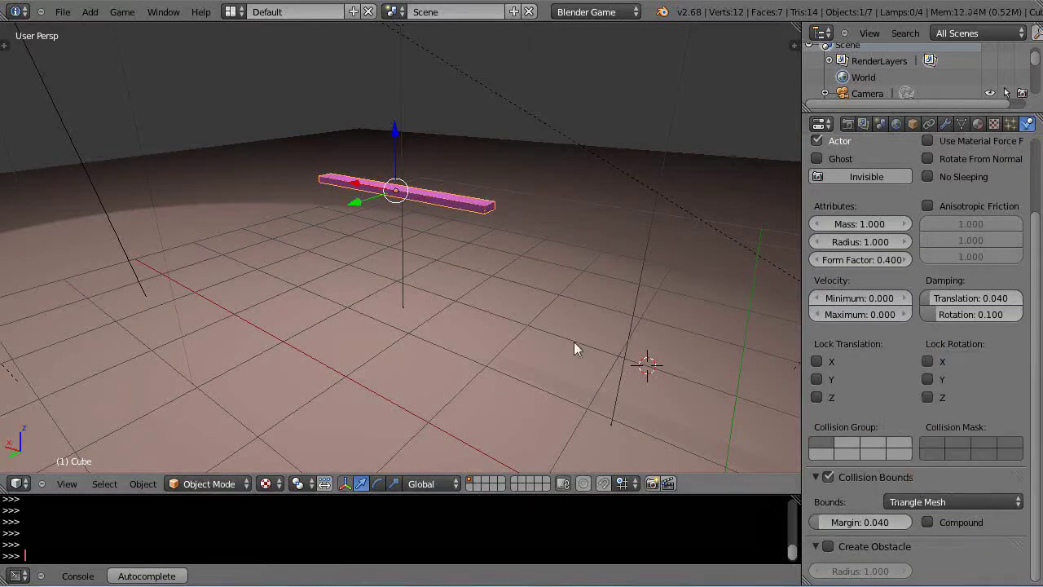
key("p")
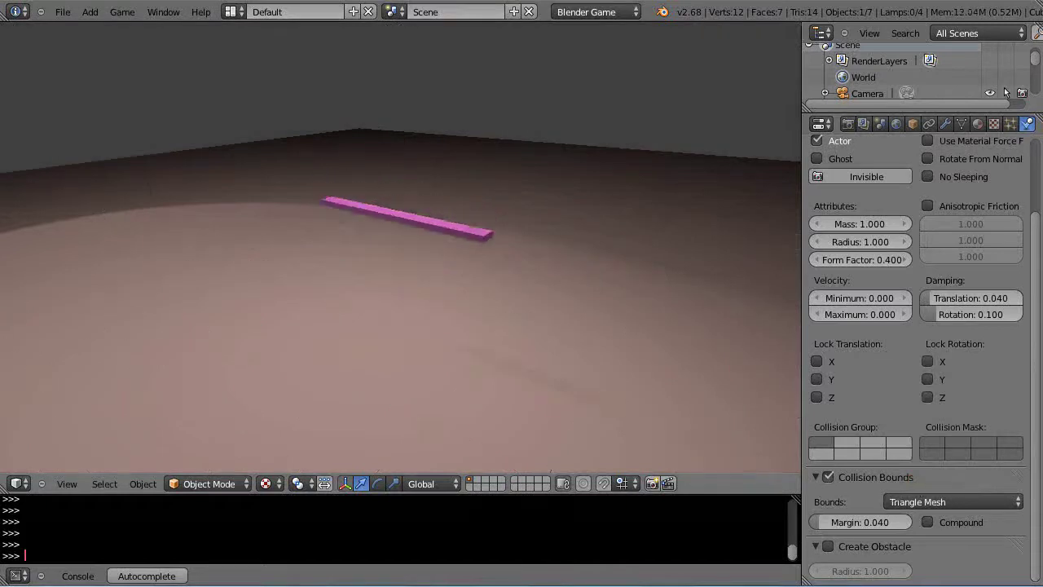
key("Escape")
middle_click_drag(424, 250, 504, 305)
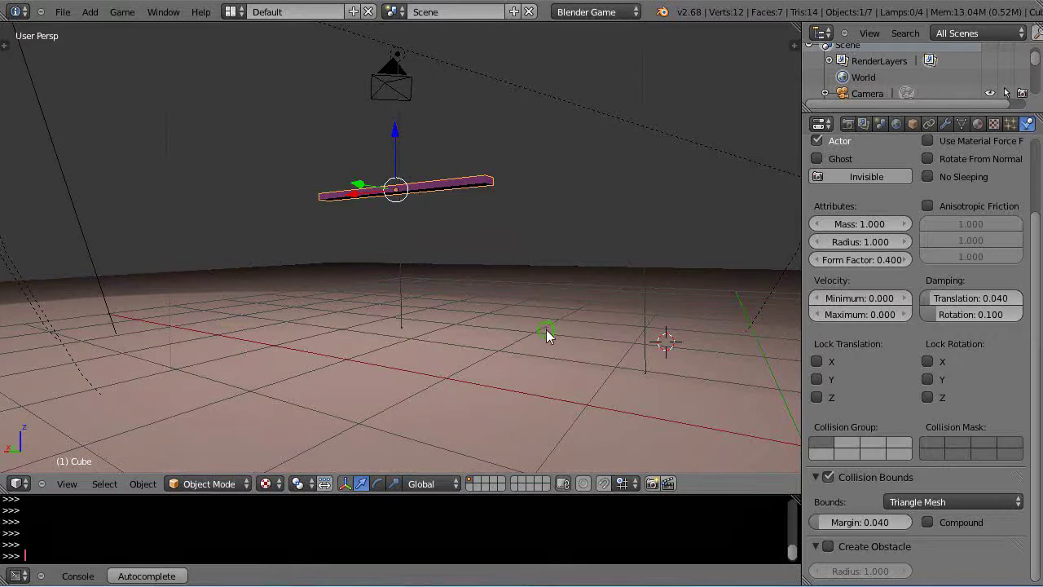
middle_click_drag(547, 333, 548, 310)
key("p")
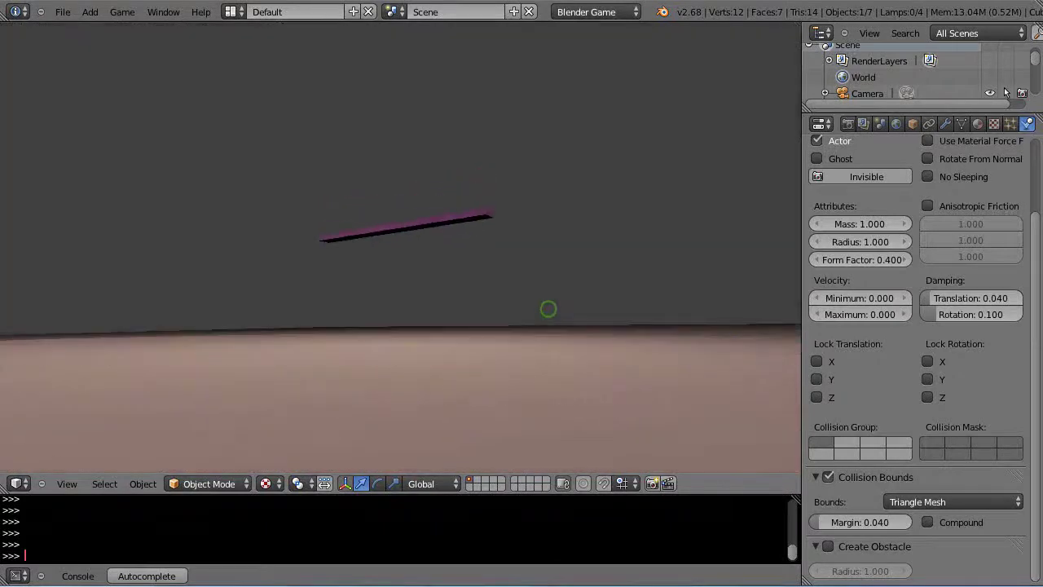
key("Escape")
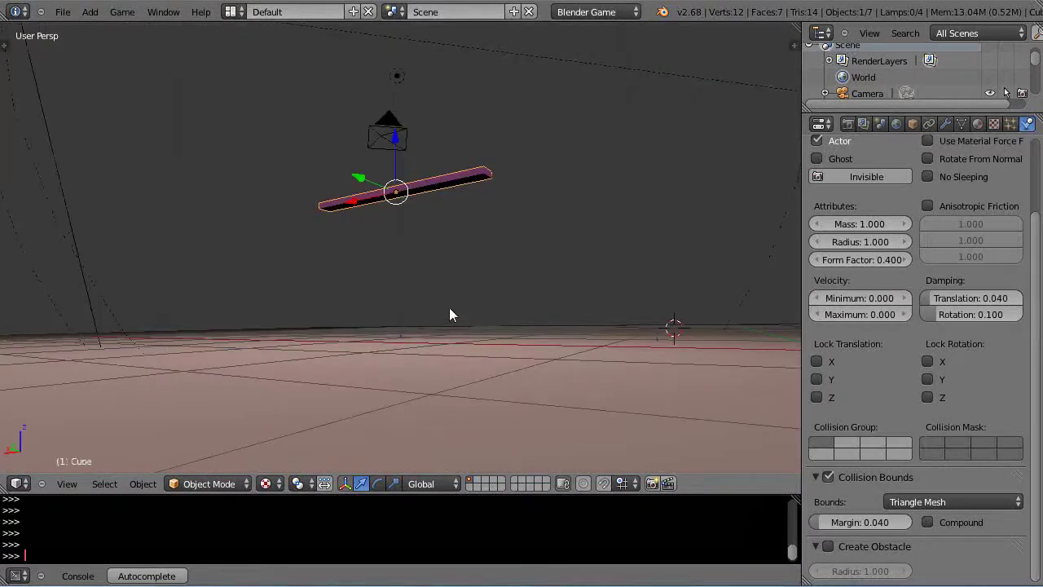
middle_click_drag(449, 307, 452, 326)
key("p")
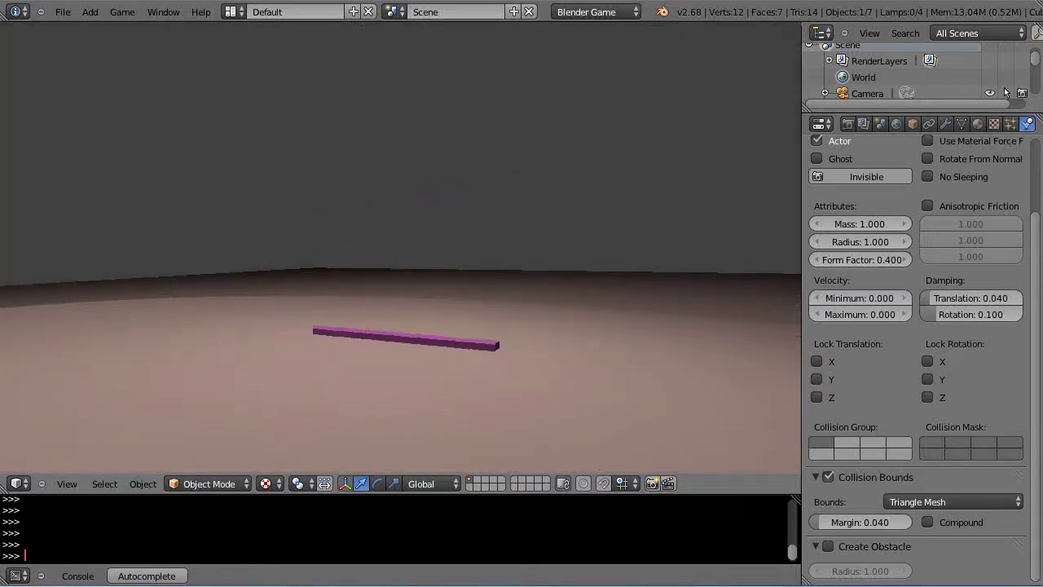
key("Escape")
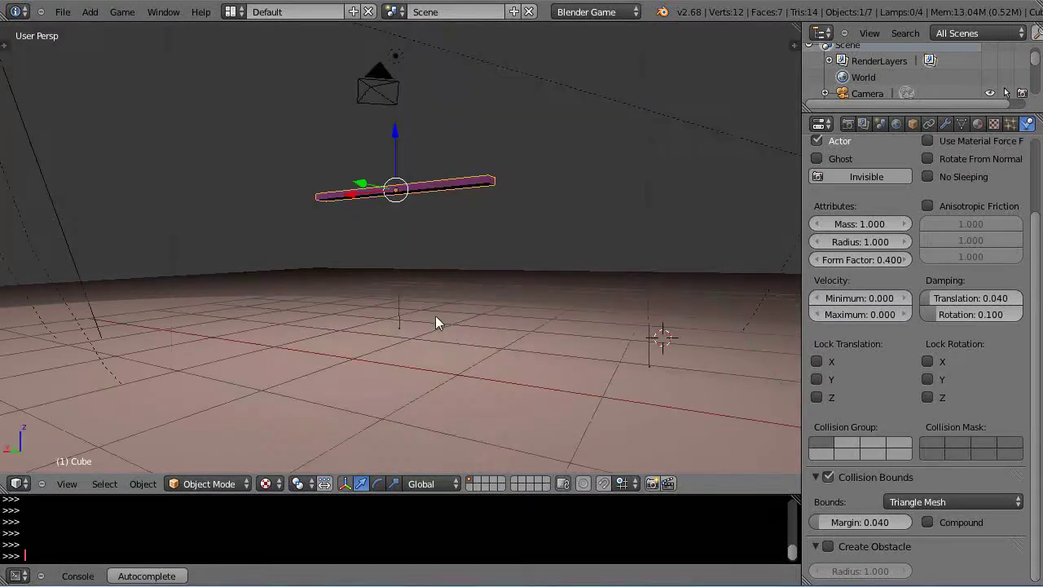
key("p")
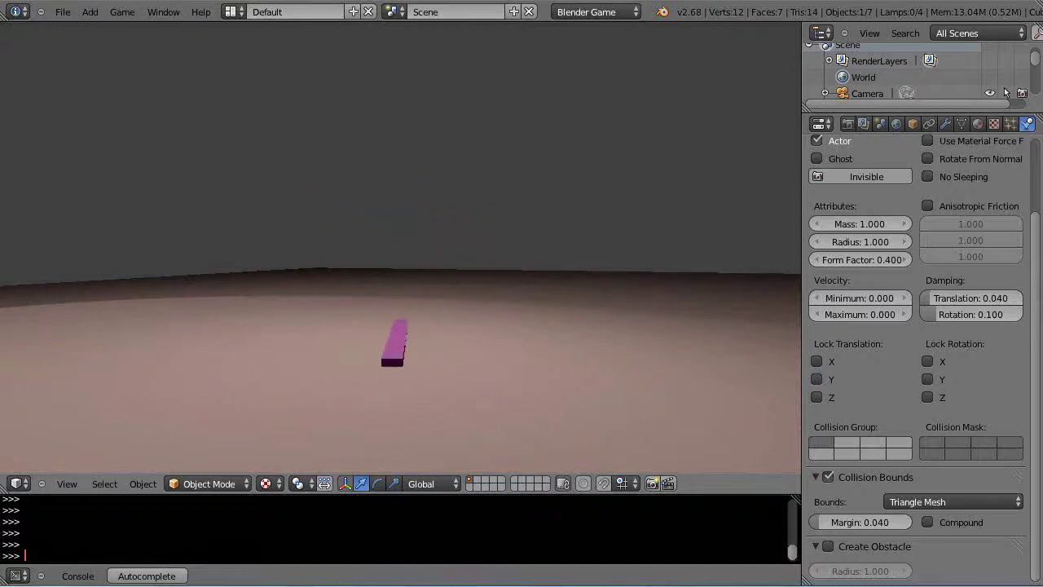
key("Escape")
key("KP_8")
key("KP_8")
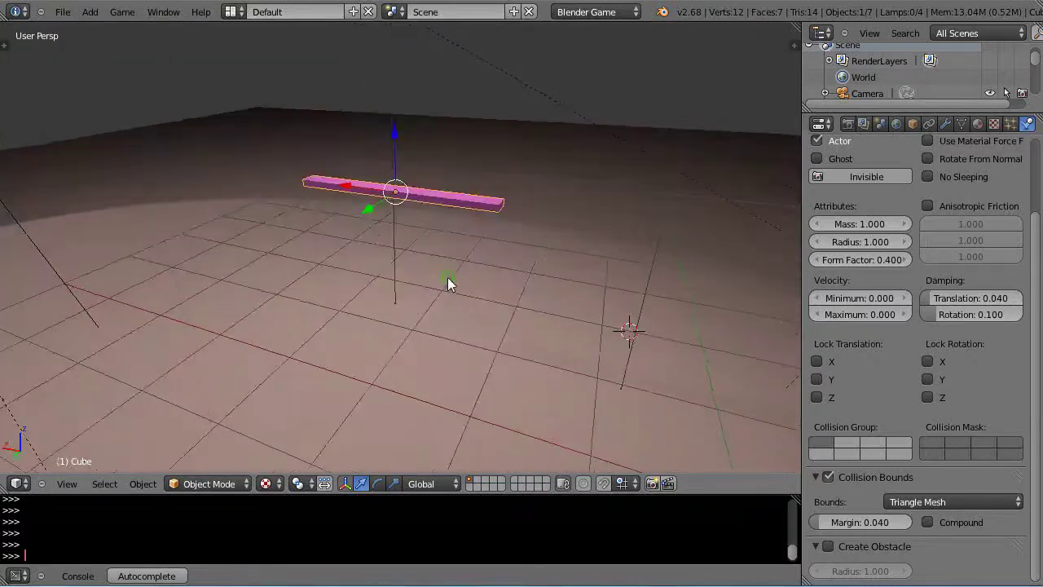
key("KP_4")
key("KP_6")
key("KP_2")
key("KP_2")
key("KP_2")
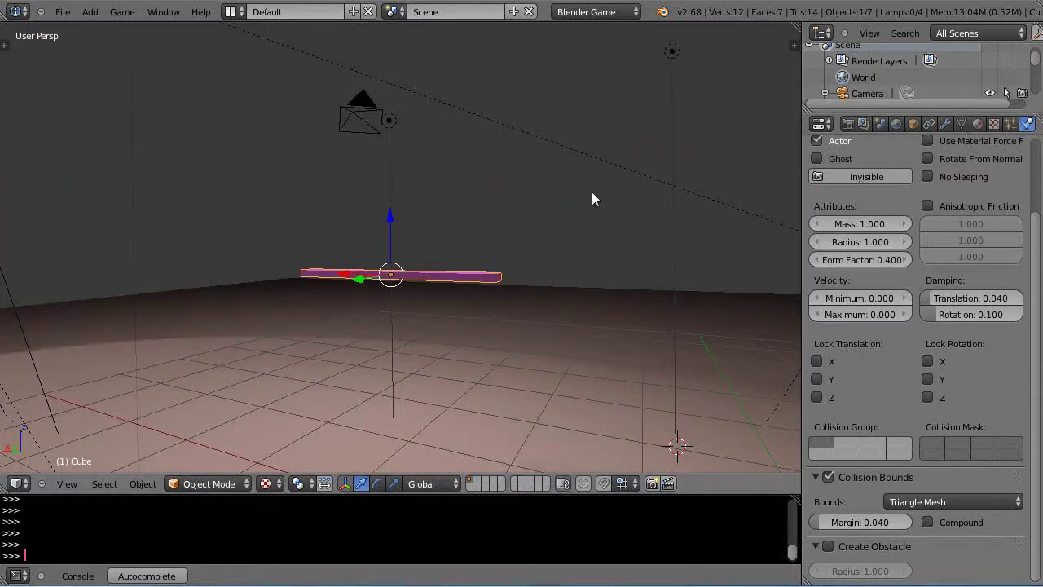
- In the Game Logic layout, delete the Keyboard sensor, And controller and Motion actuator
left_click(232, 13)
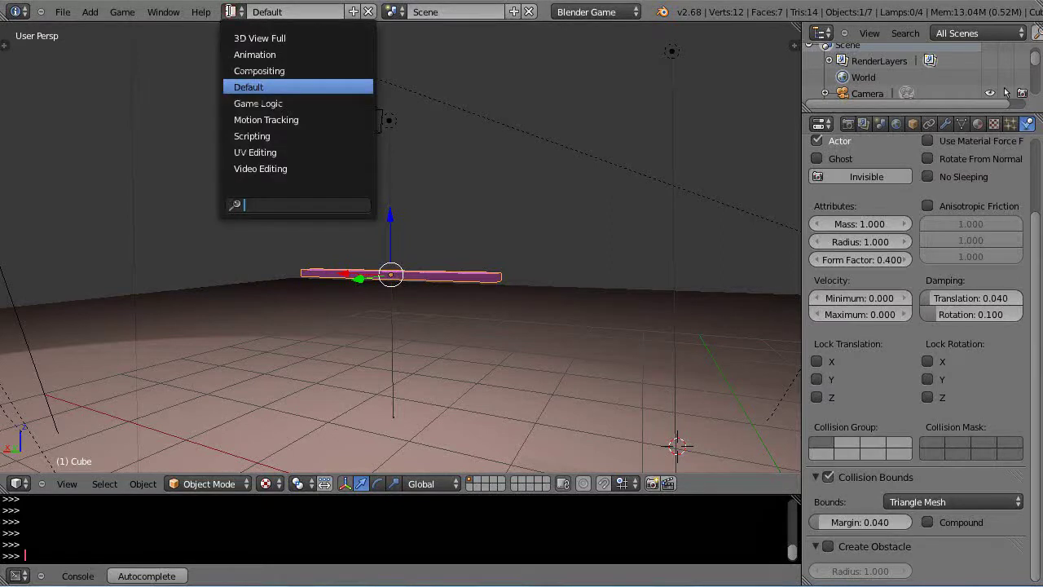
left_click(257, 104)
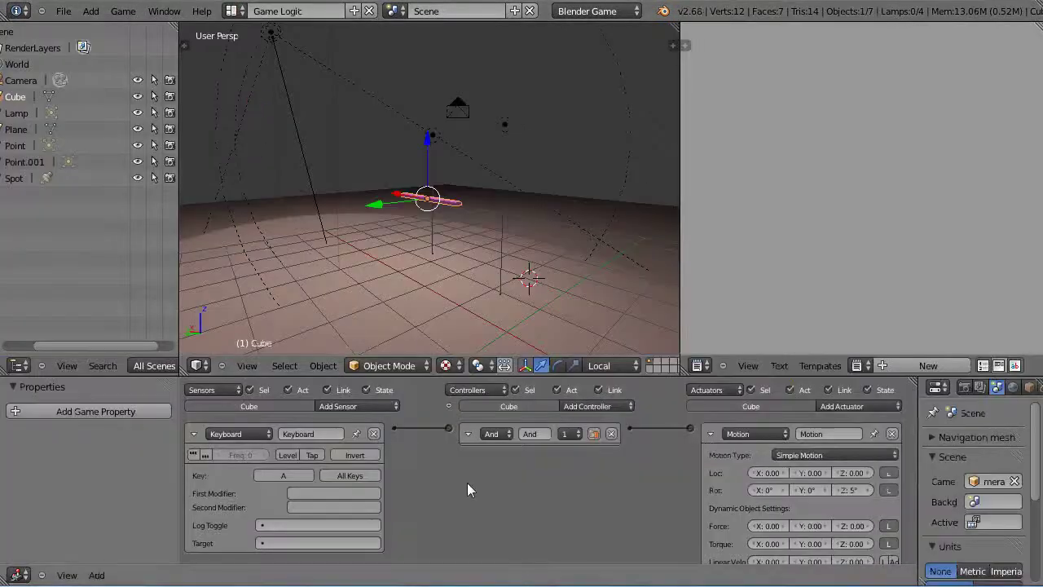
left_click(374, 433)
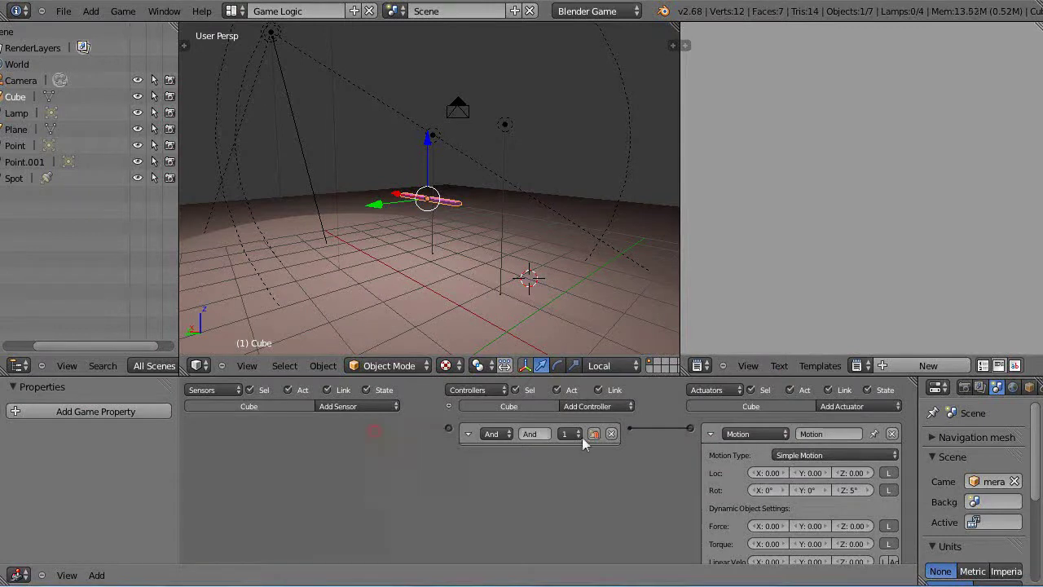
left_click(611, 433)
left_click(892, 433)
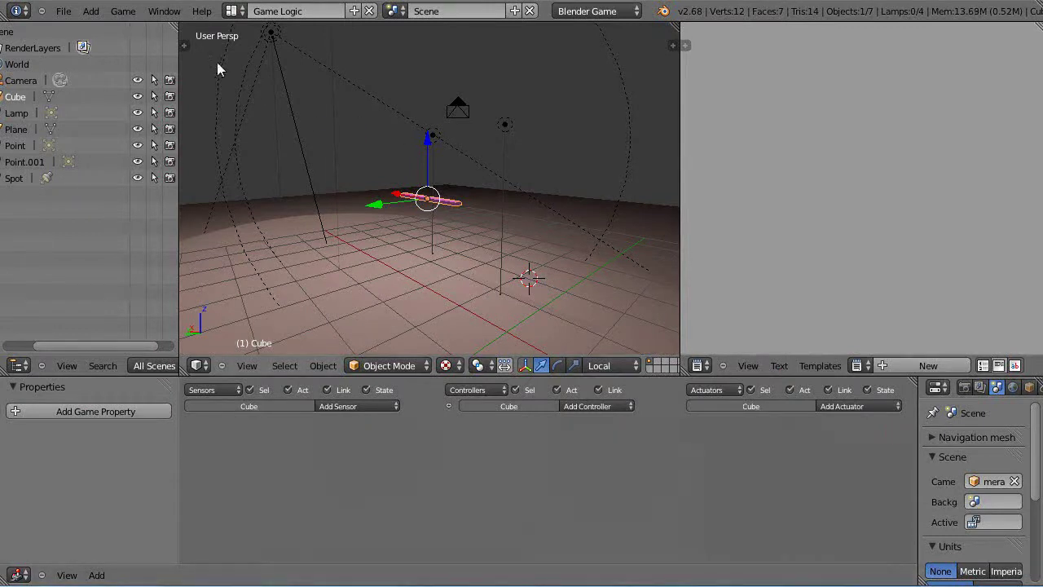
- Switch the screen layout back to Default
left_click(235, 11)
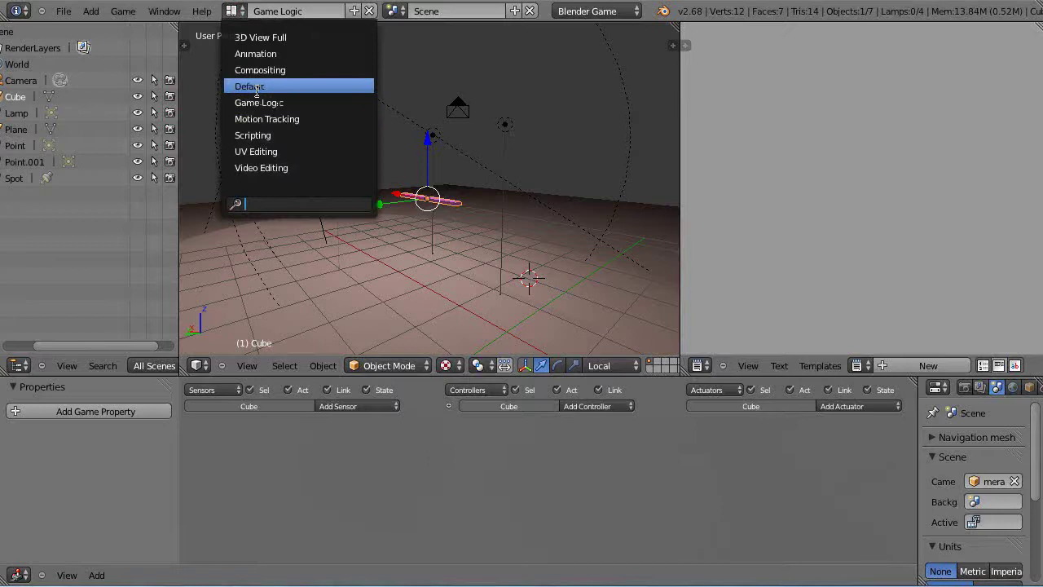
left_click(248, 87)
scroll(992, 340, "up", 3)
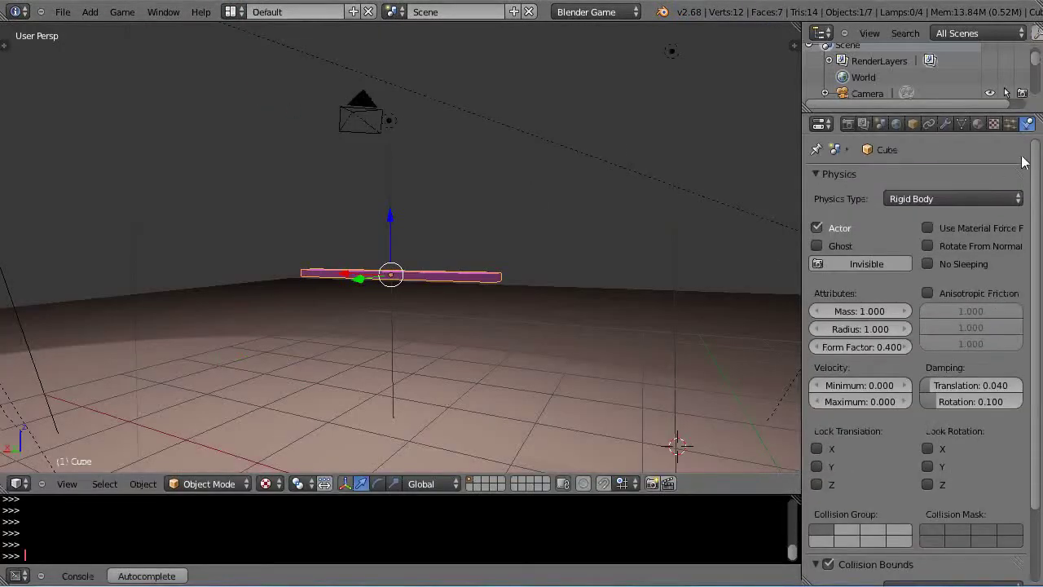
- Set the bar's physics type to Static and change the render engine from Blender Game to Blender Render
left_click(945, 199)
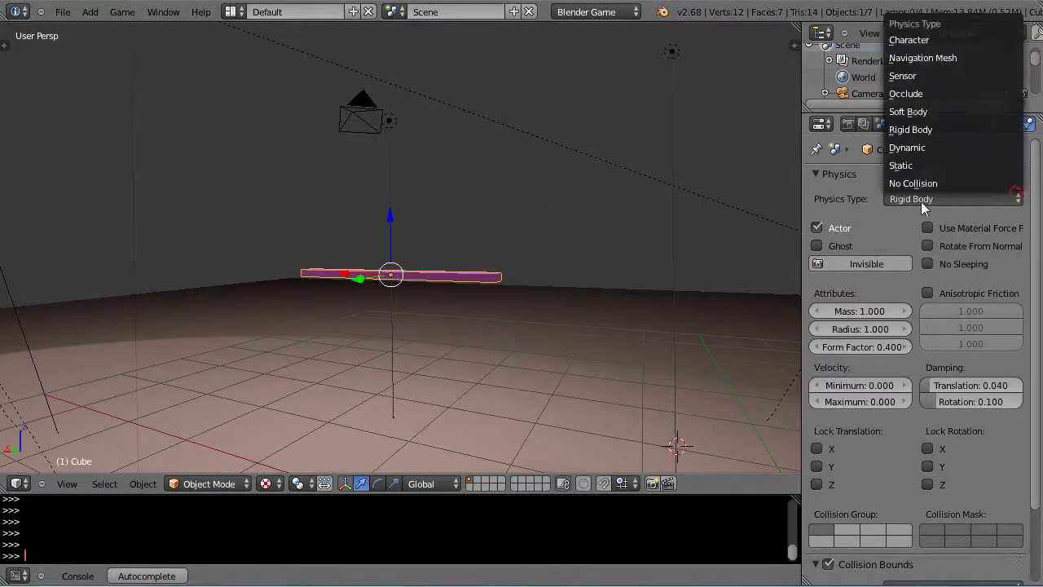
left_click(899, 166)
left_click(590, 12)
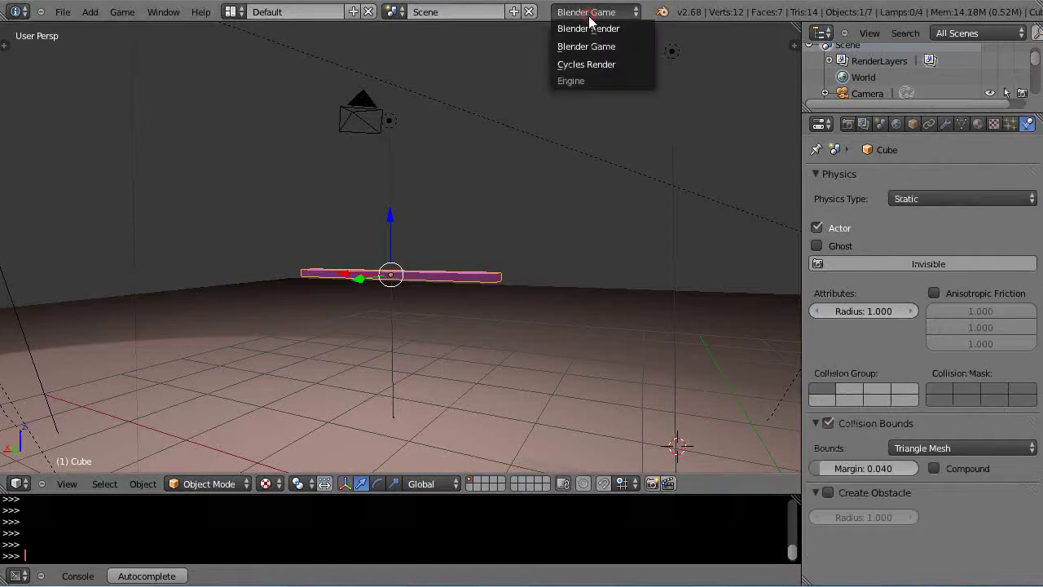
left_click(588, 29)
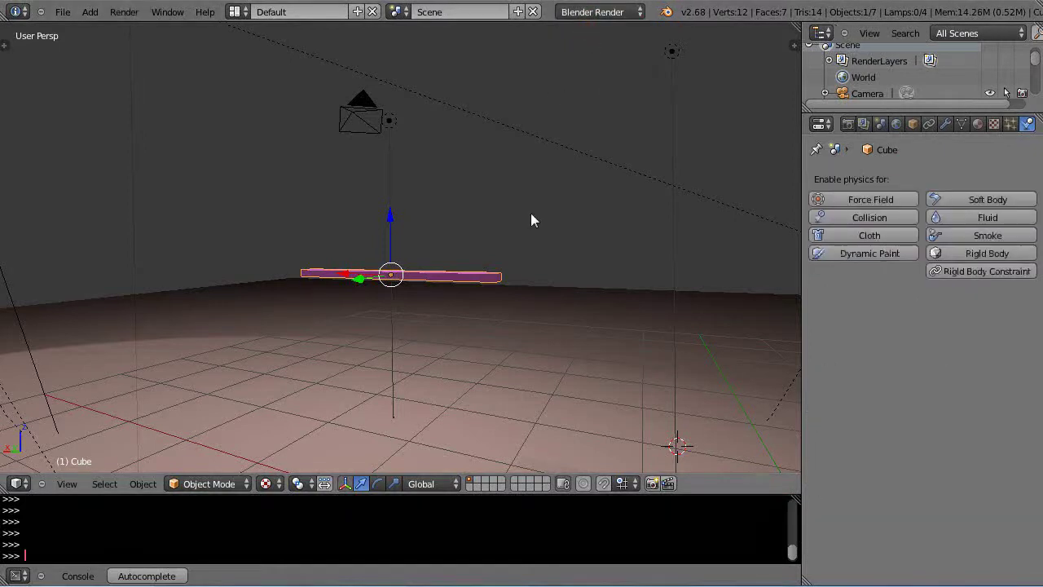
middle_click_drag(531, 213, 530, 245)
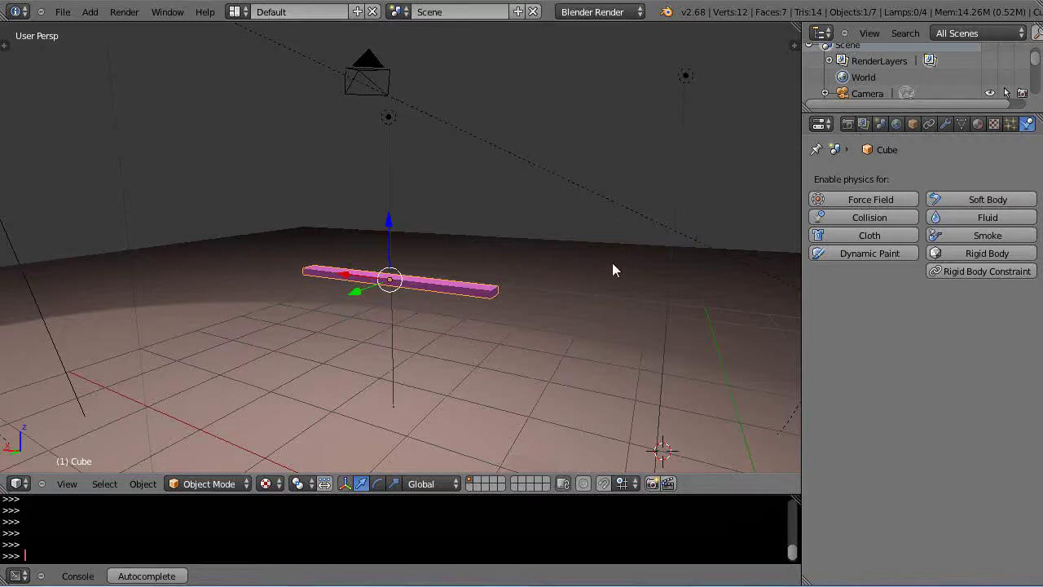
- Change the bottom console area to a Timeline and play the animation with Alt+A, stopping back at frame 1
left_click(15, 575)
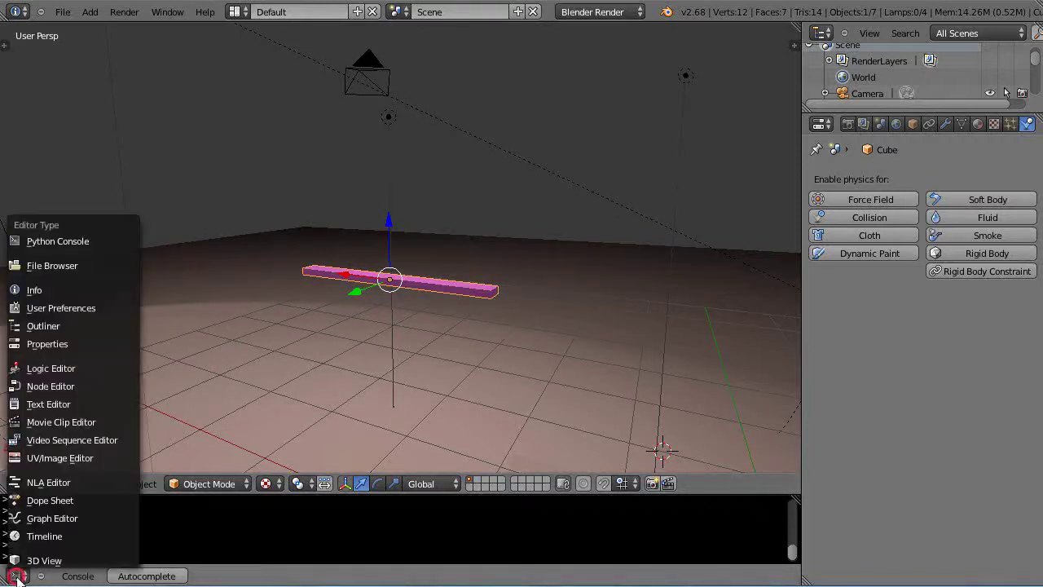
left_click(33, 540)
key("alt+a")
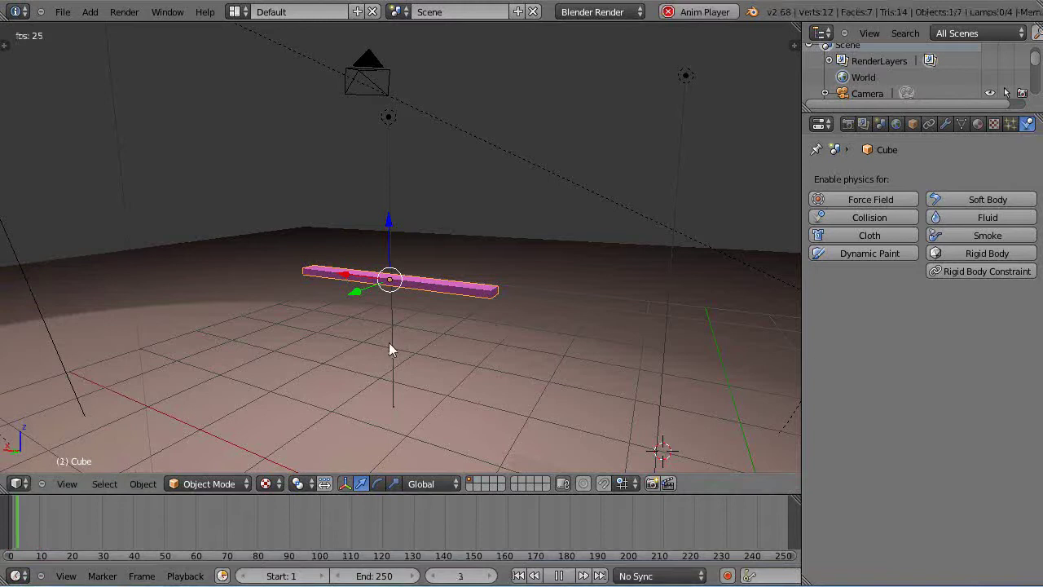
key("Escape")
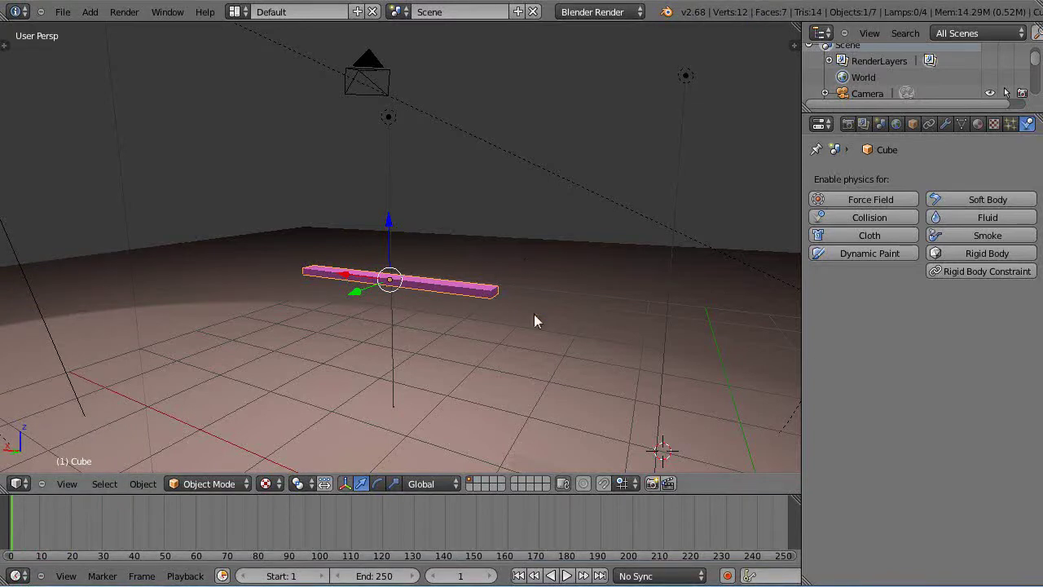
middle_click_drag(647, 323, 570, 279)
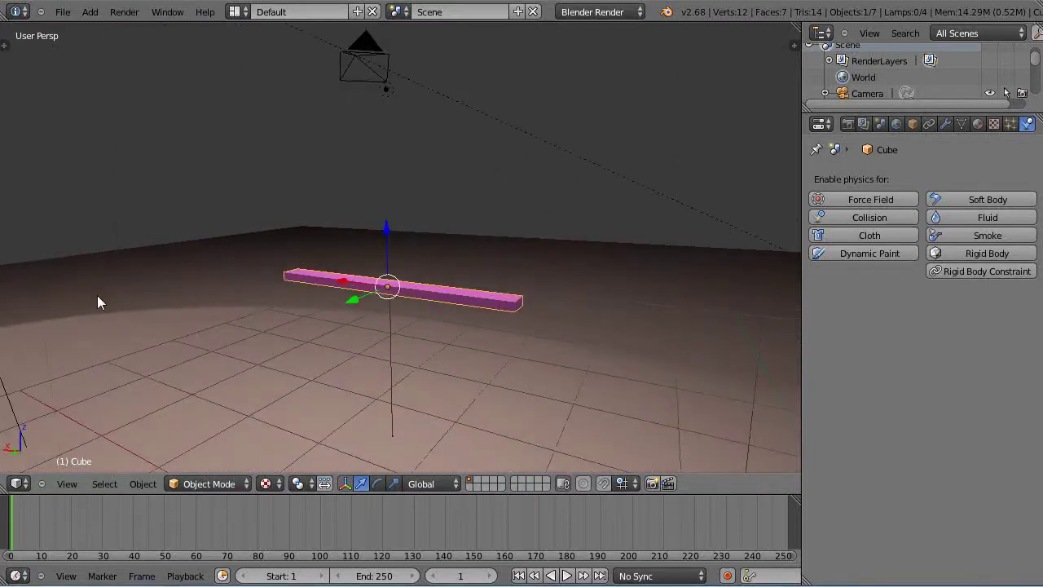
key("t")
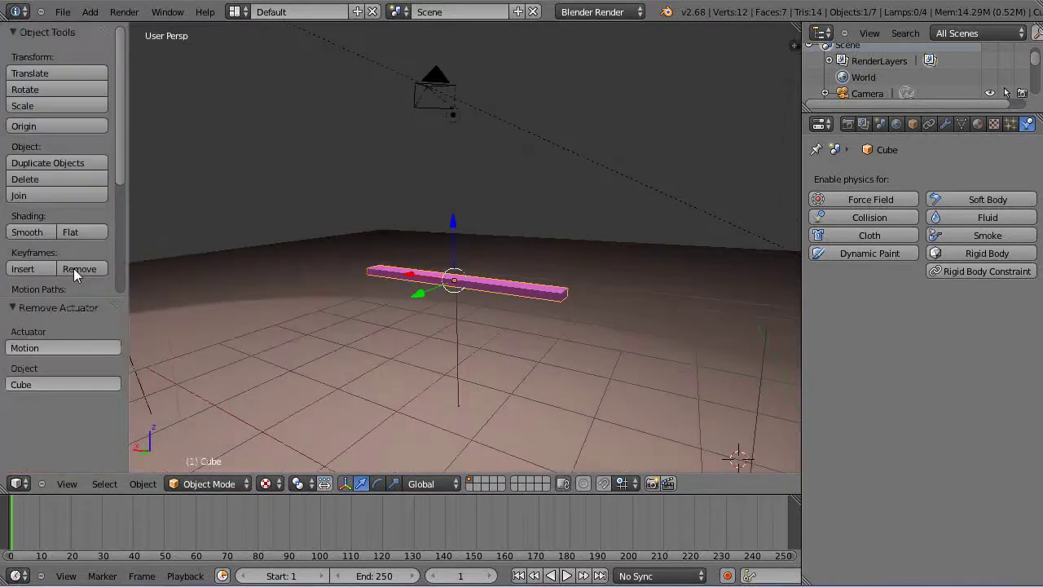
scroll(93, 284, "down", 5)
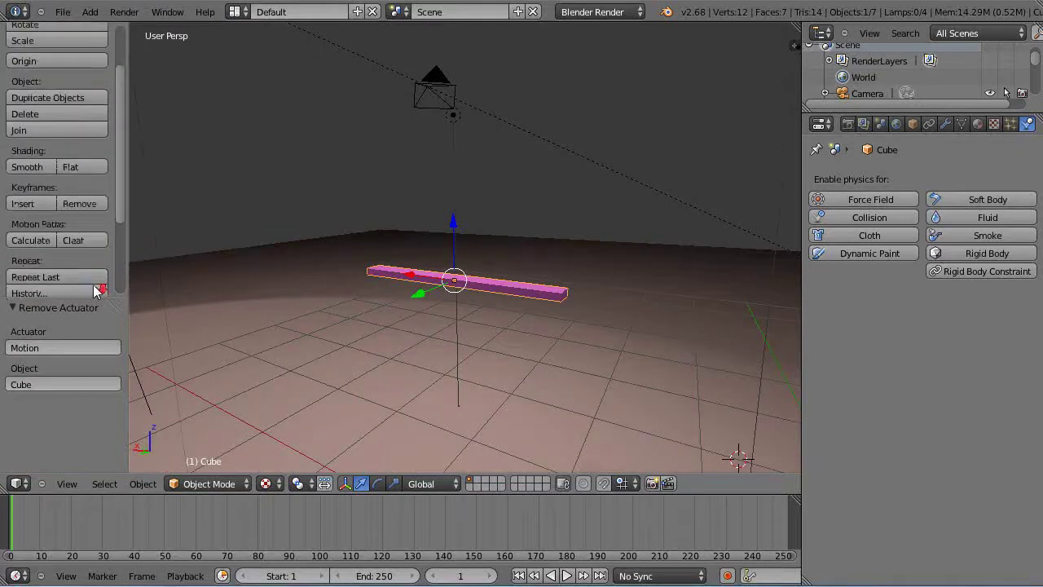
scroll(93, 285, "down", 1)
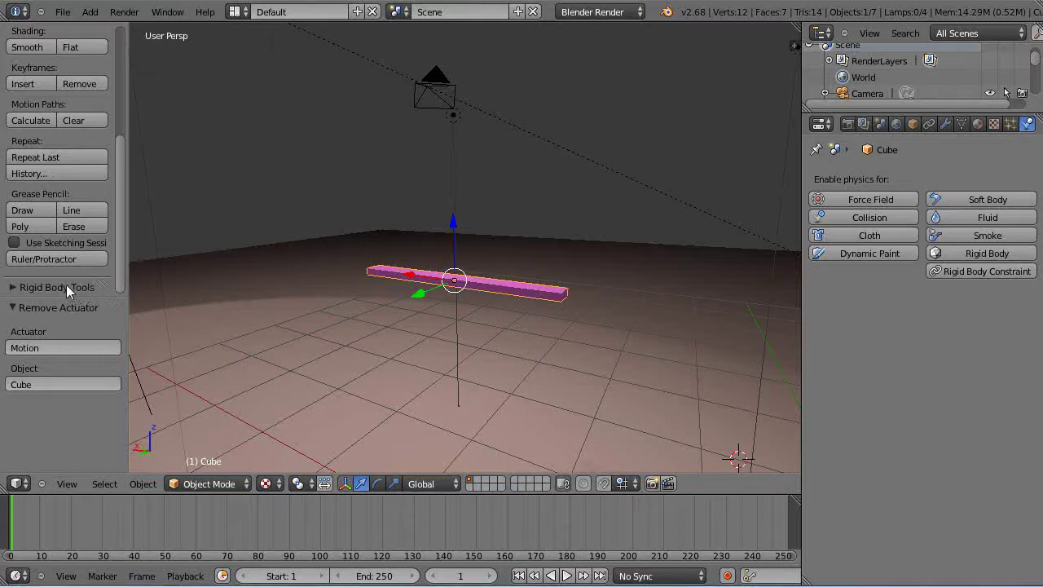
left_click(66, 286)
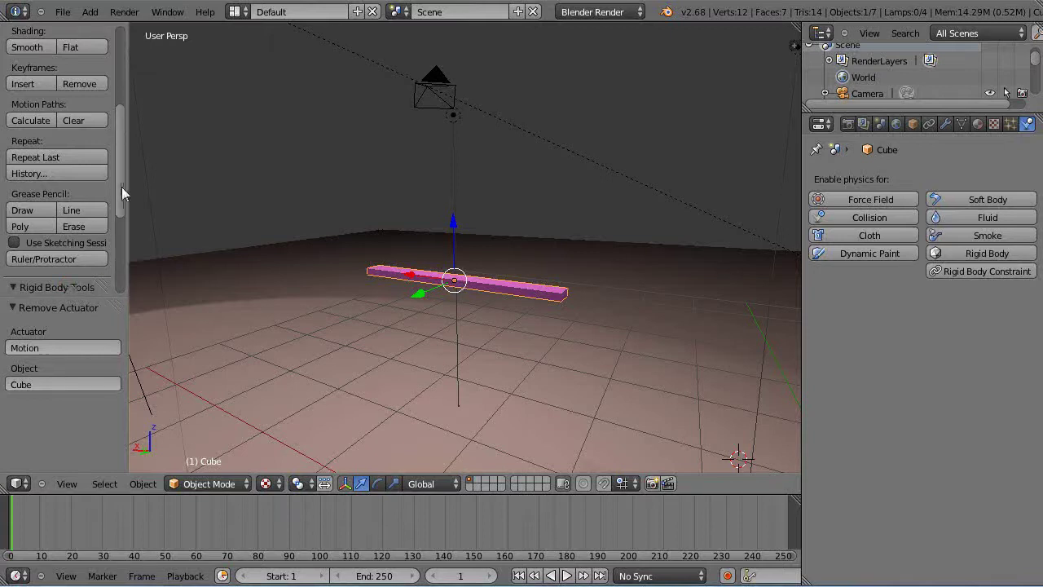
left_click_drag(122, 187, 129, 265)
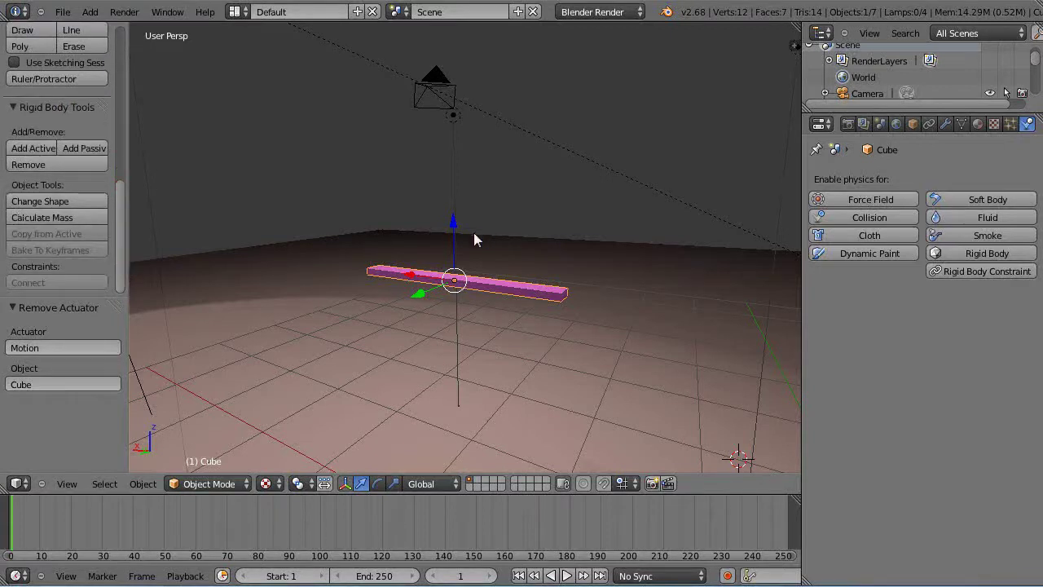
left_click(33, 147)
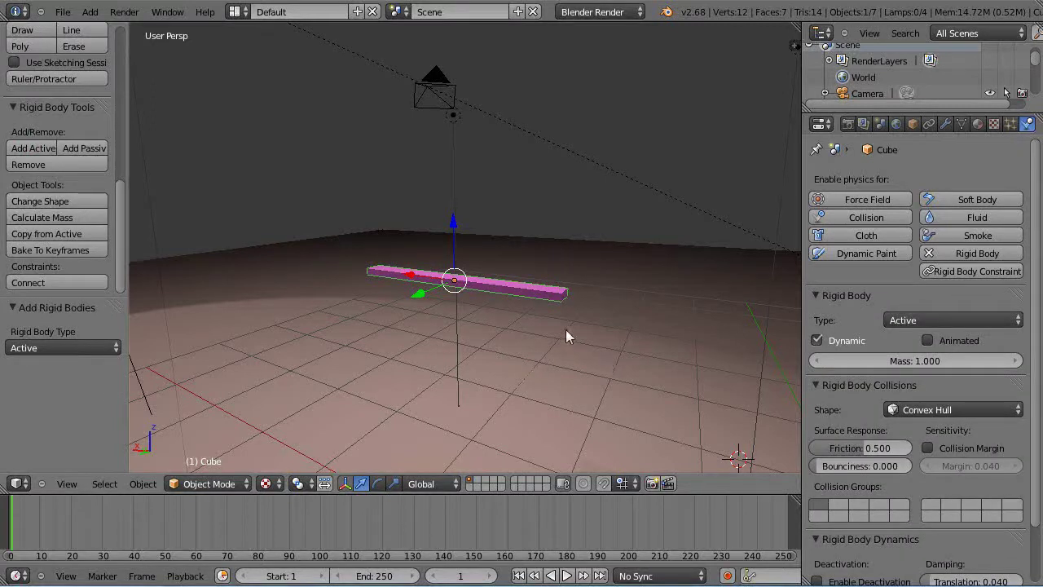
key("alt+a")
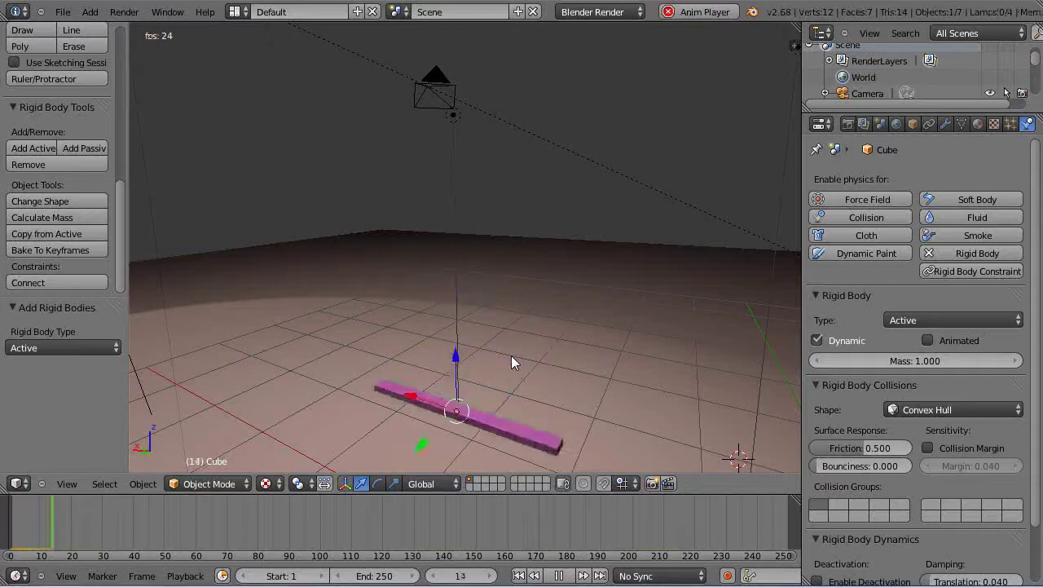
key("Escape")
middle_click_drag(509, 356, 506, 343)
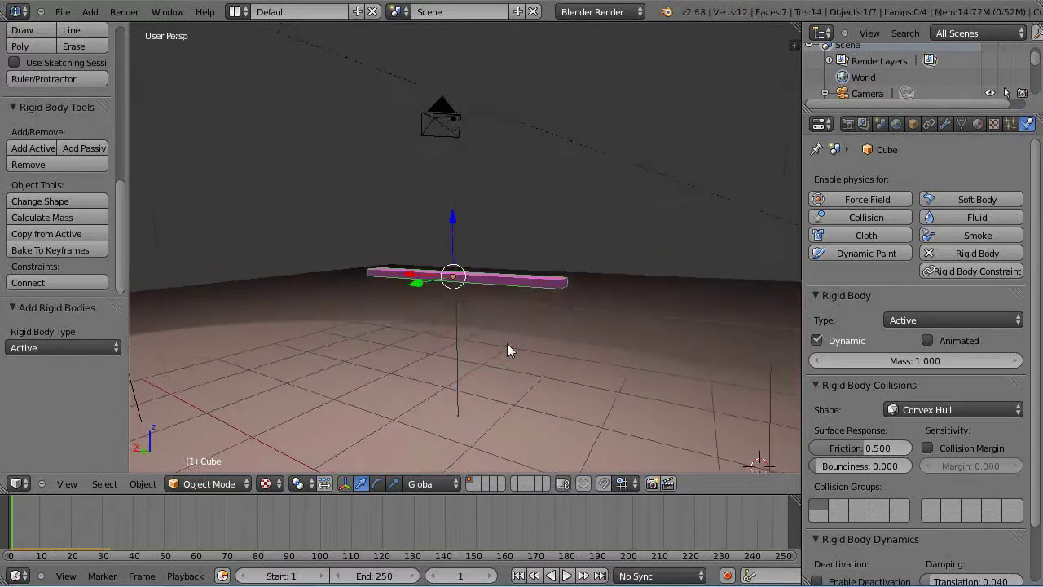
- Select the Plane, add it as a Passive rigid body, test playback, and open its collision shape choices
right_click(537, 404)
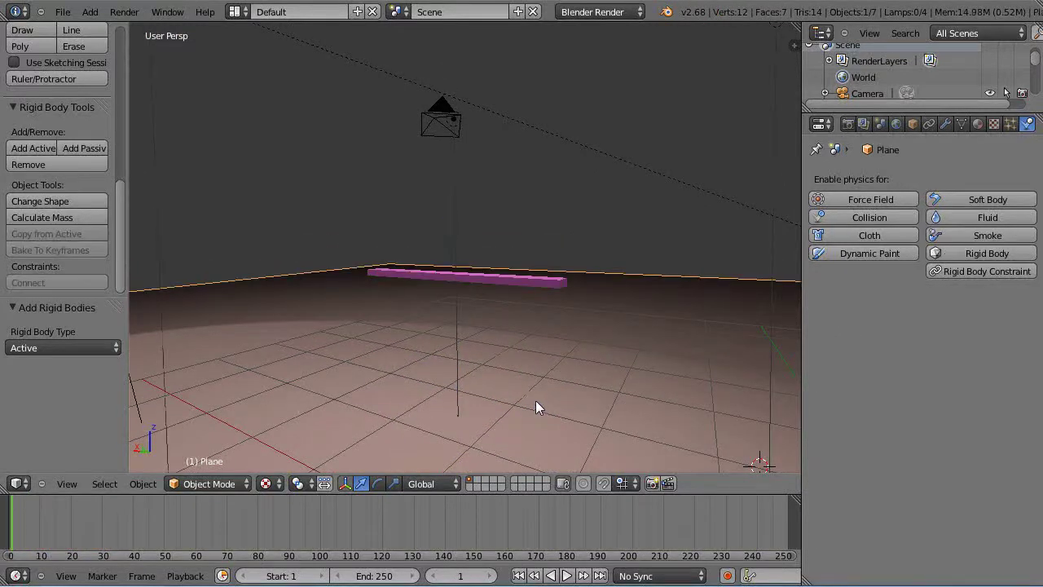
left_click(70, 149)
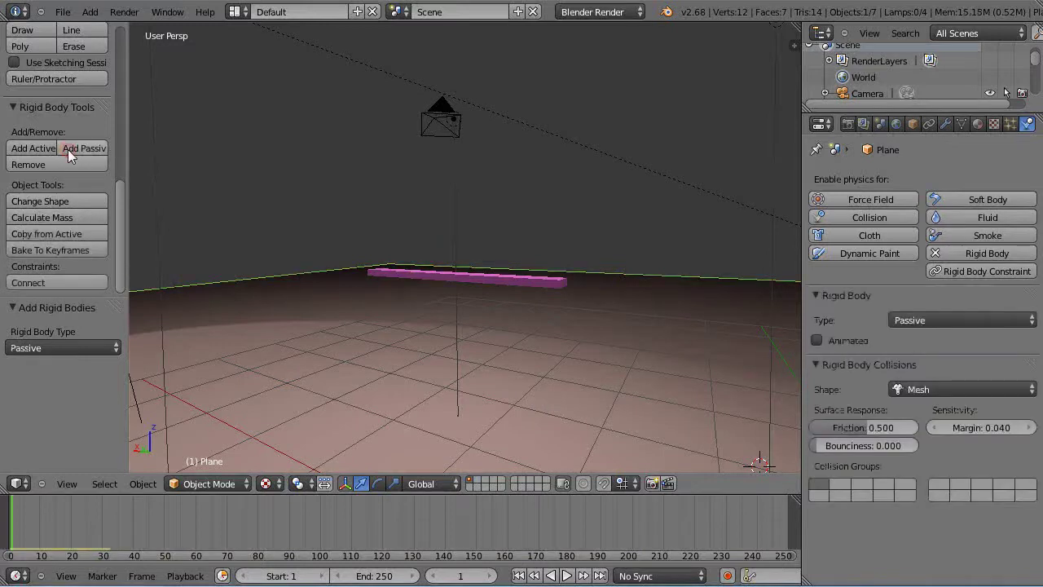
key("alt+a")
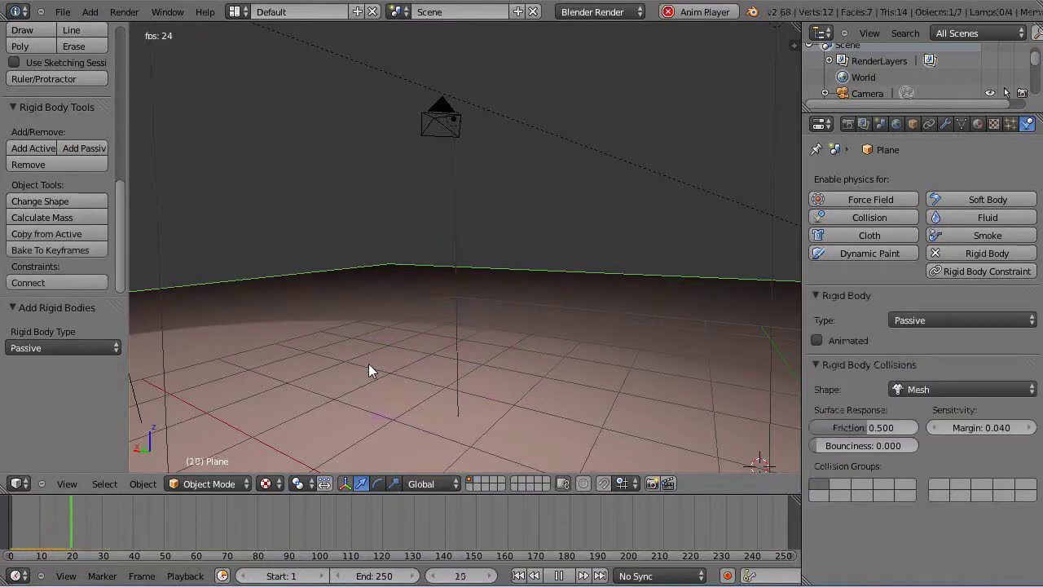
key("Escape")
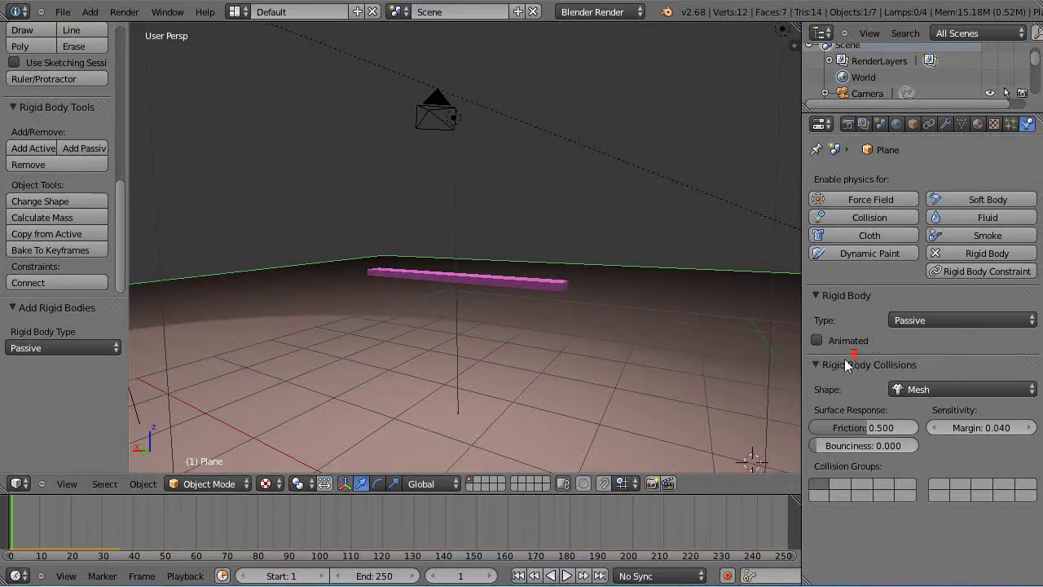
left_click(918, 389)
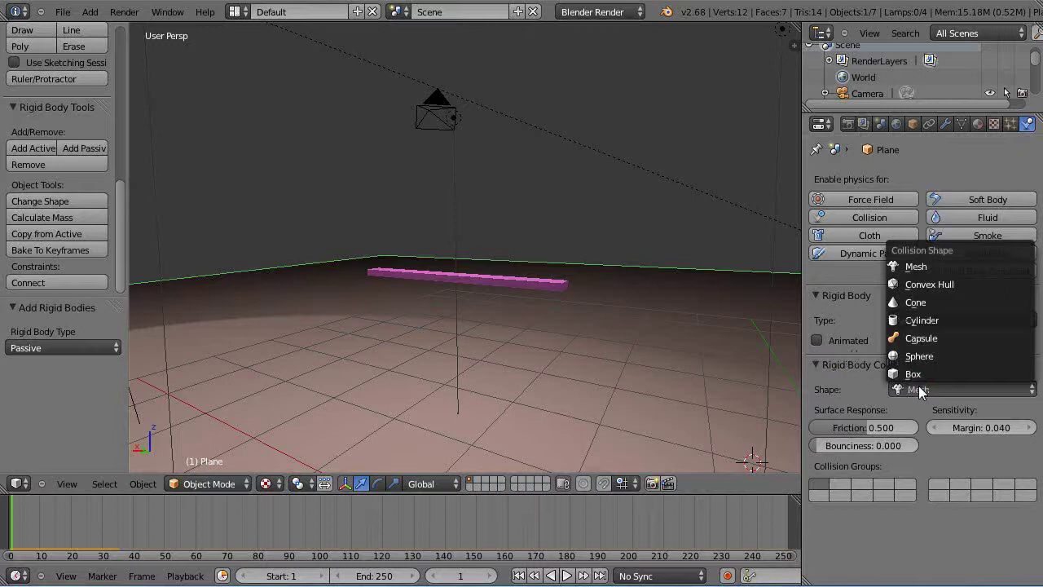
- Select the pink bar and play the simulation to test its fall
right_click(492, 283)
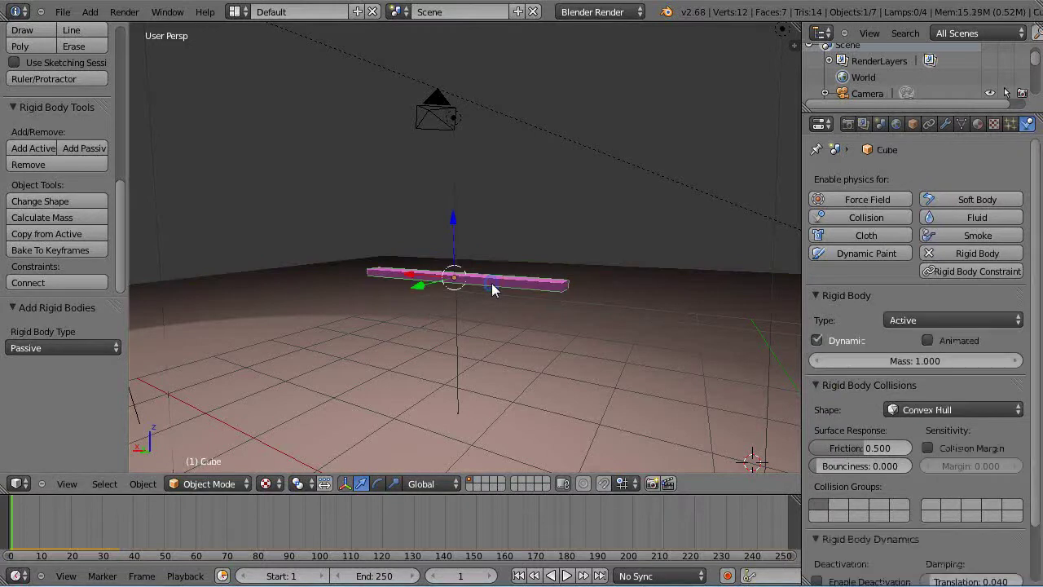
mouse_move(580, 332)
middle_mouse_down()
mouse_move(572, 343)
mouse_move(591, 336)
middle_mouse_up()
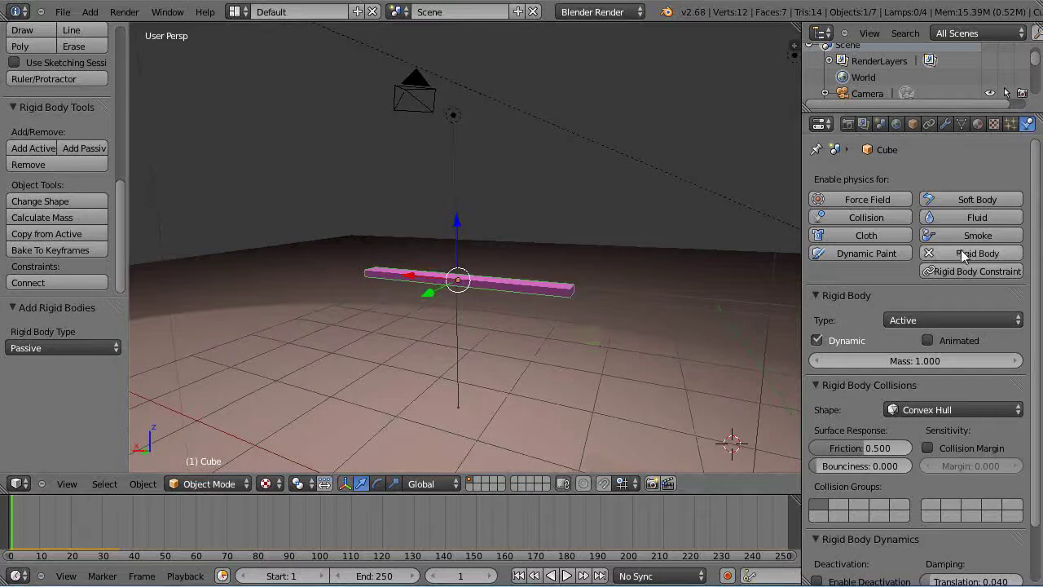
key("alt+a")
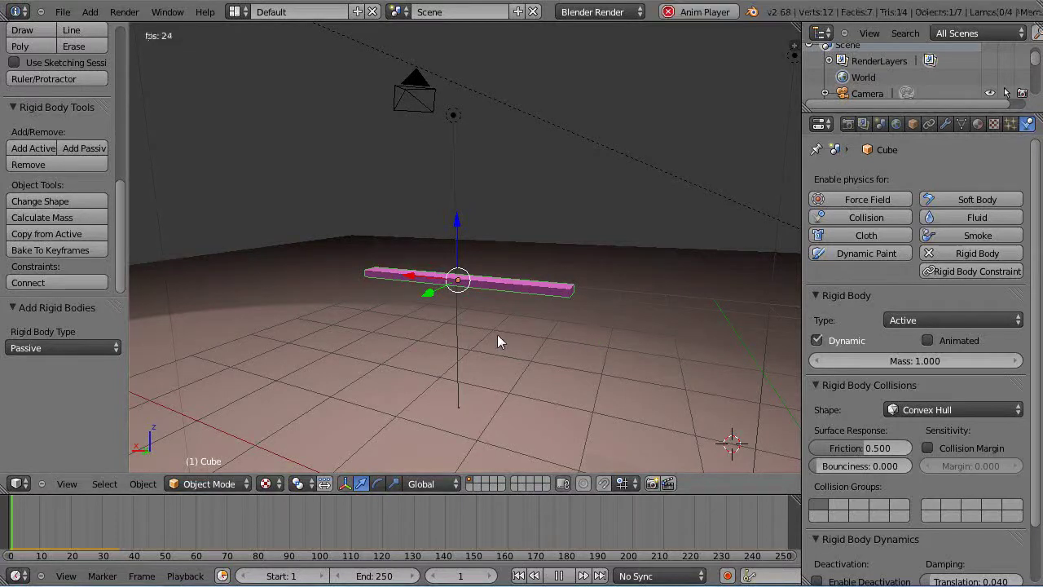
key("Escape")
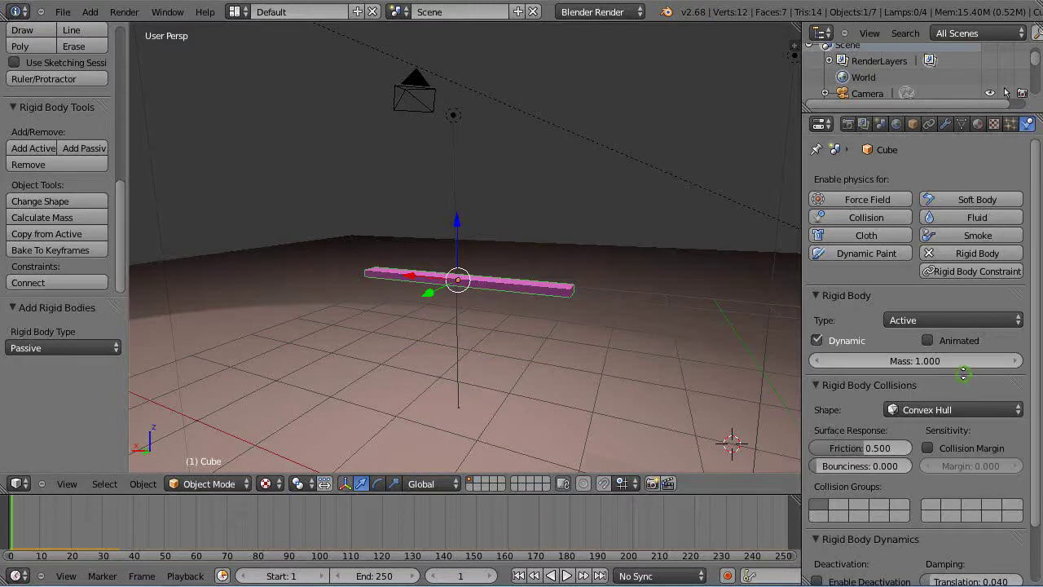
scroll(961, 366, "down", 1)
- Set the bar's collision shape to Box and replay the simulation
left_click(937, 314)
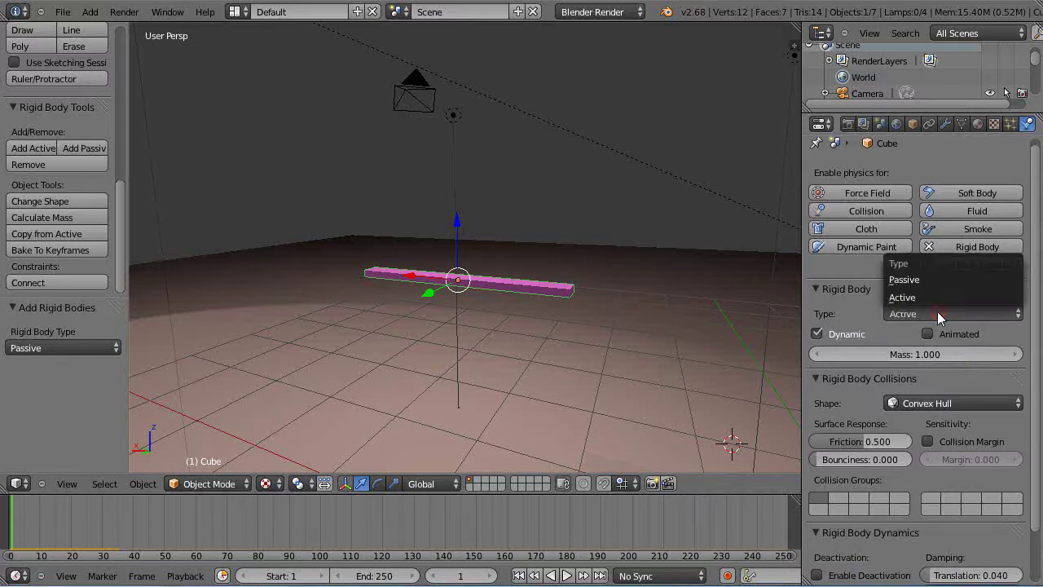
left_click(961, 402)
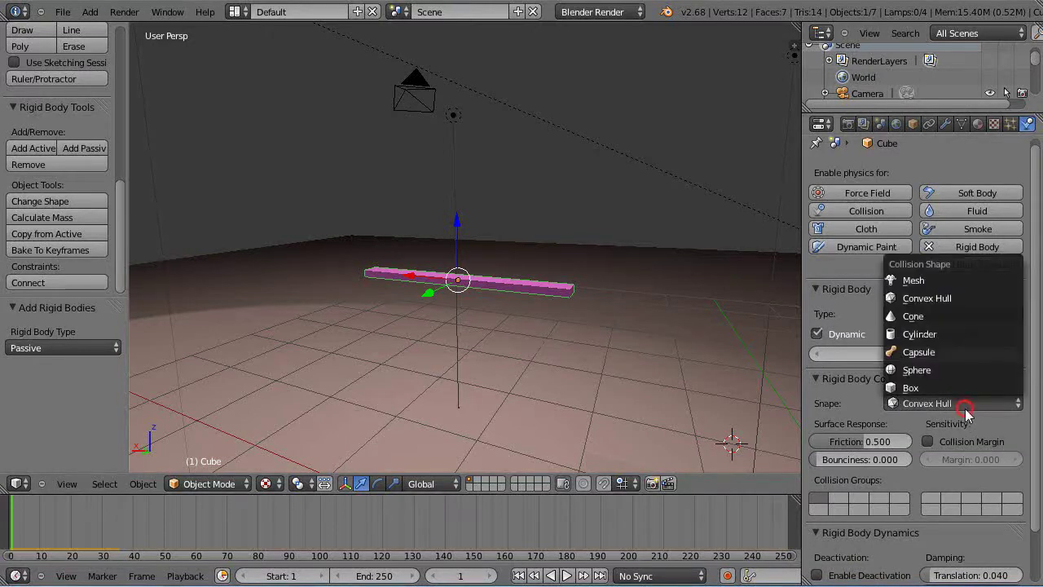
left_click(908, 389)
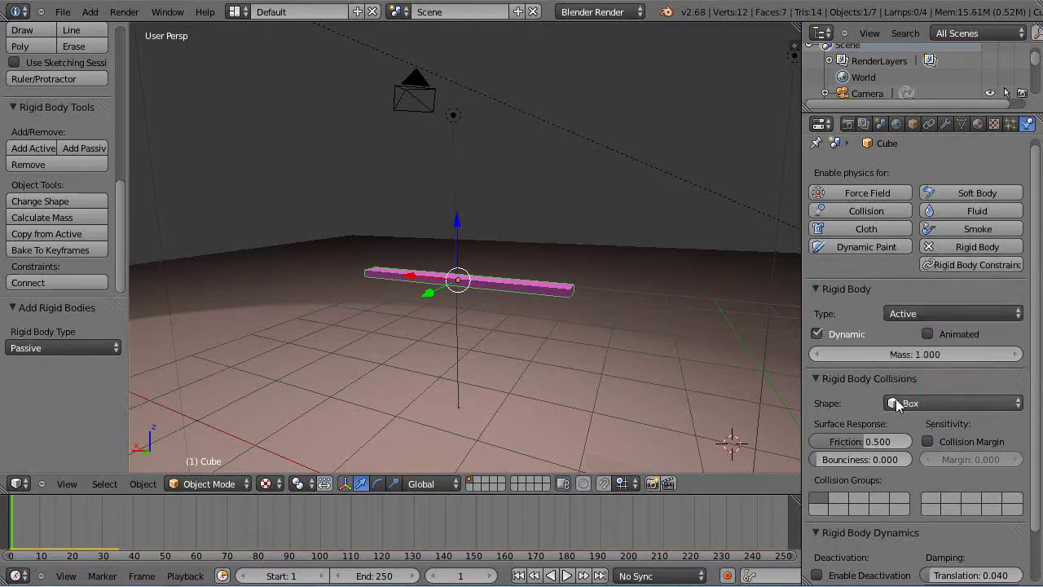
key("alt+a")
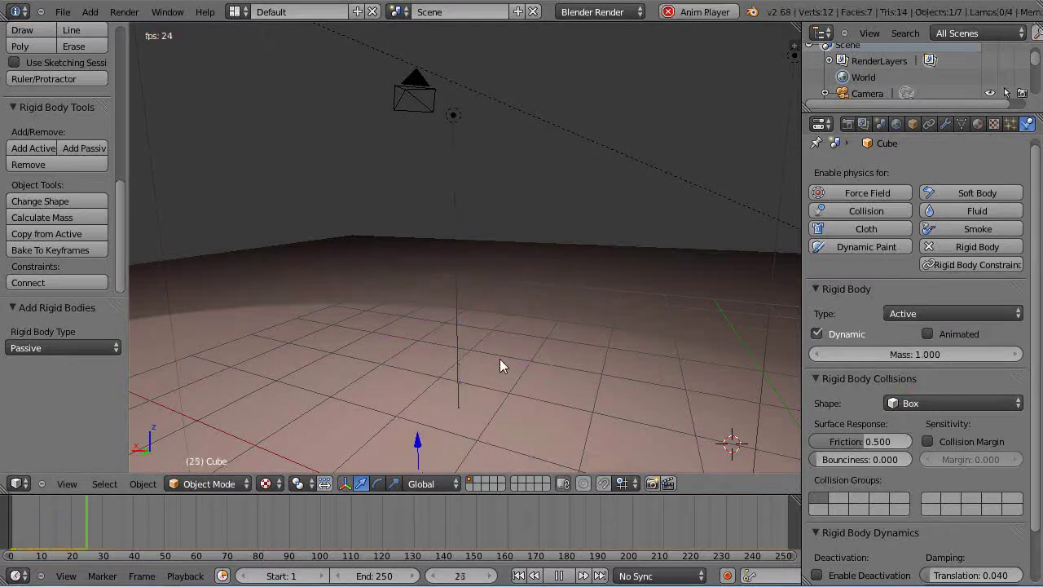
key("Escape")
- Switch the bar's collision shape to Mesh and replay to see it land on the floor
left_click(931, 402)
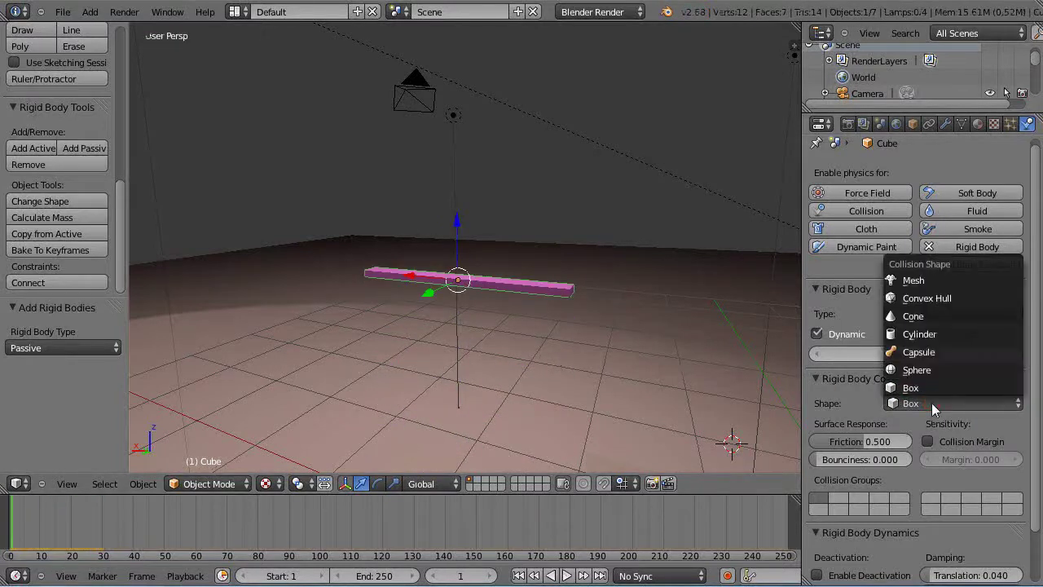
left_click(913, 281)
key("alt+a")
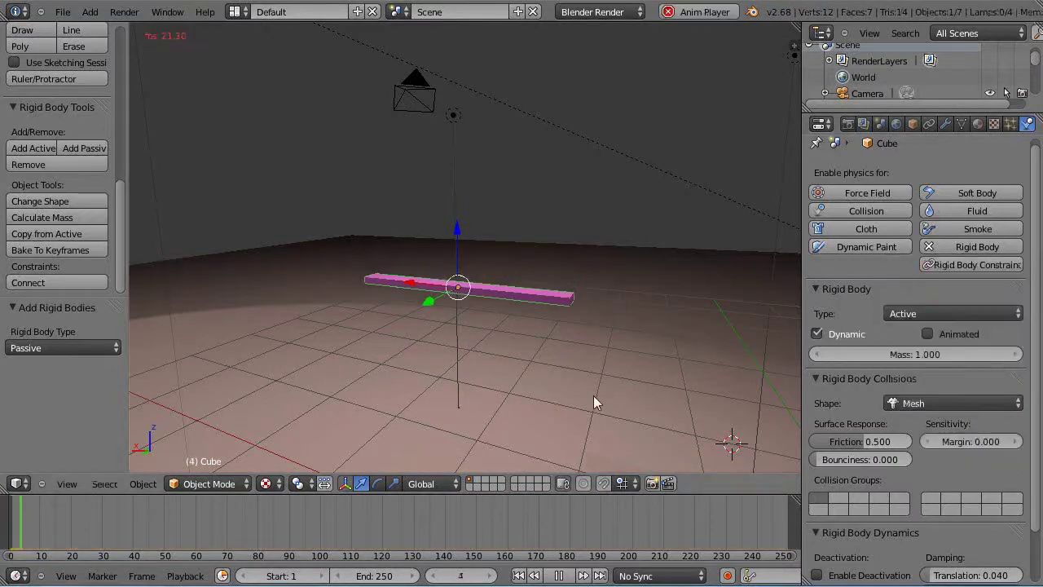
left_click(947, 402)
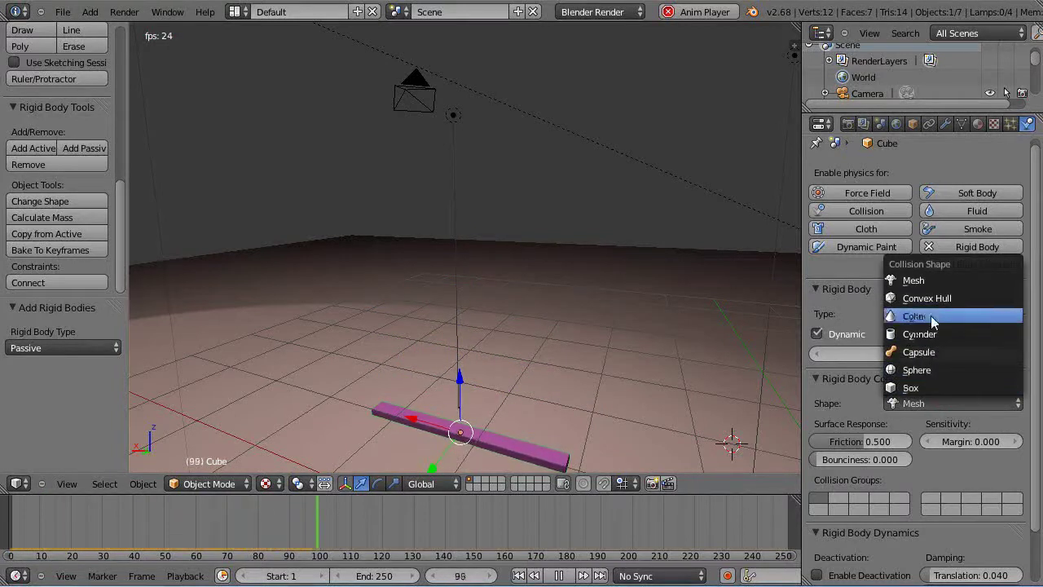
left_click(913, 279)
key("Escape")
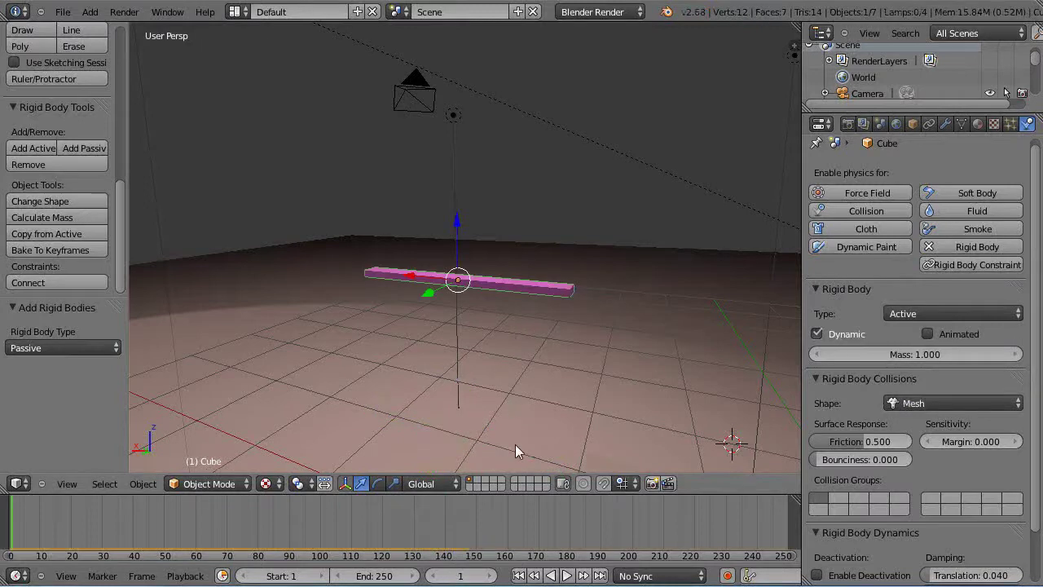
middle_click_drag(515, 444, 524, 417)
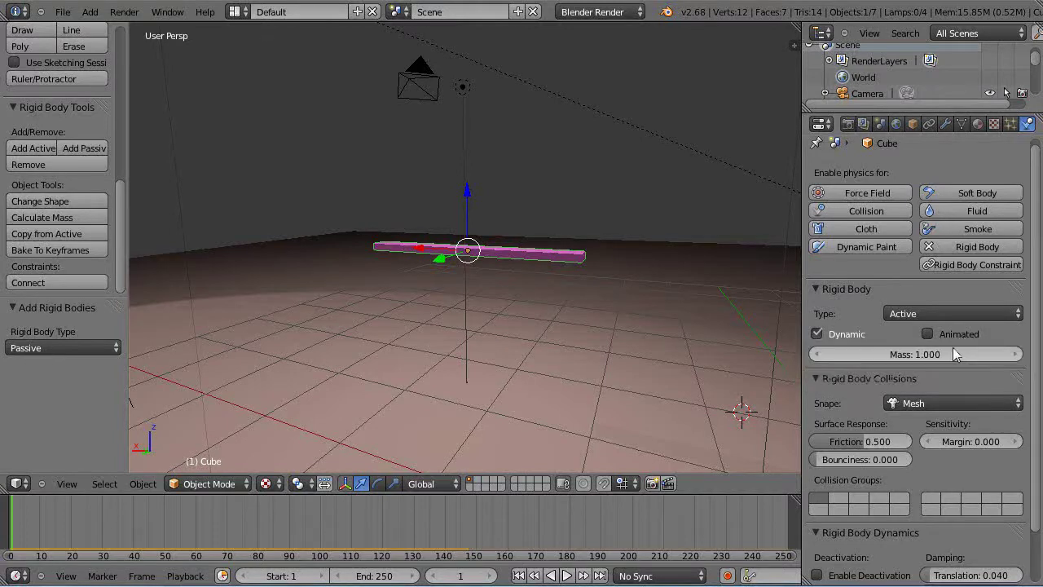
middle_click_drag(579, 287, 547, 282)
scroll(575, 289, "up", 3)
scroll(537, 283, "down", 5)
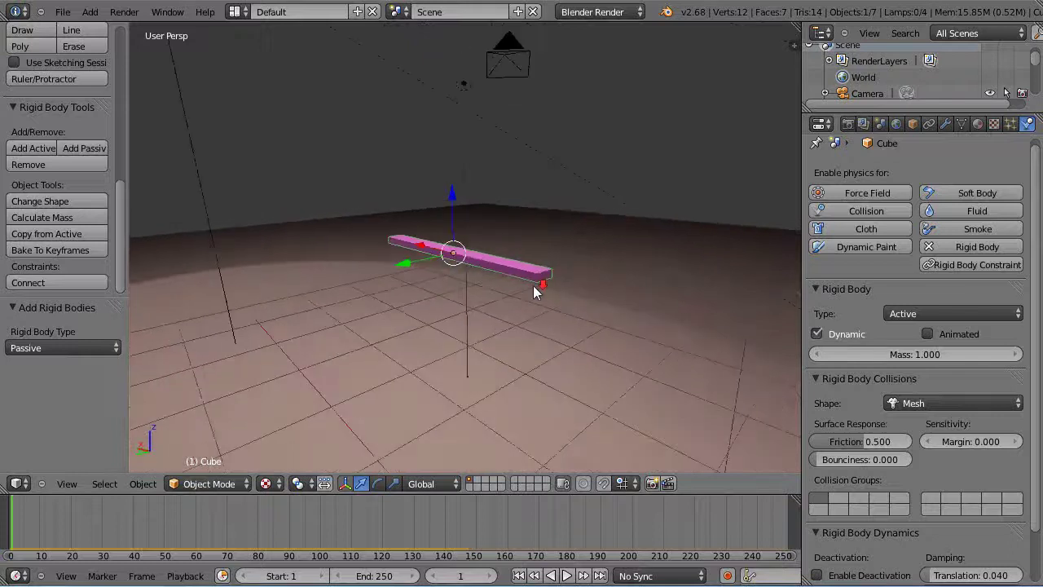
middle_click_drag(533, 286, 549, 348)
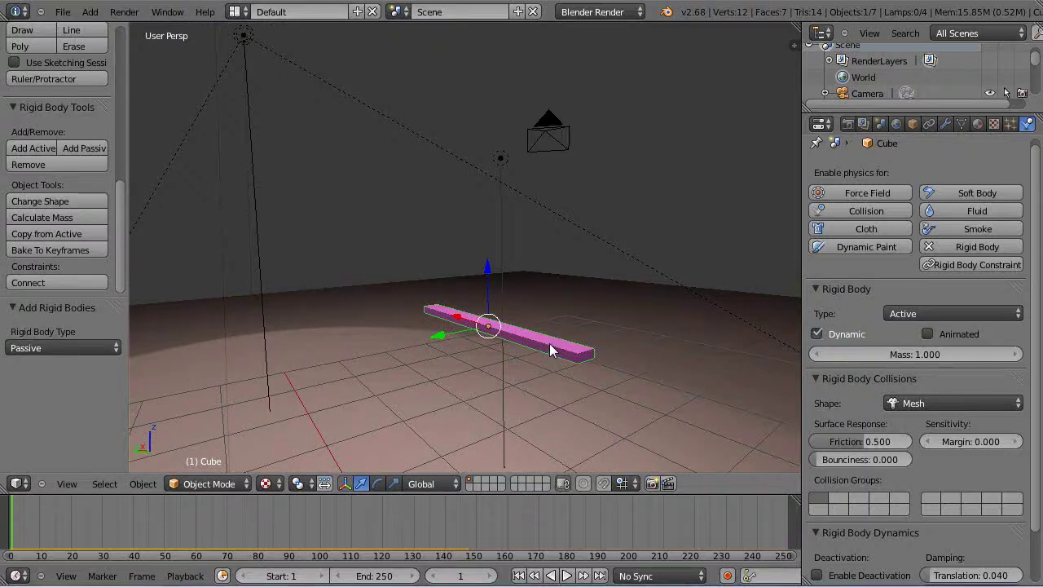
middle_click_drag(549, 343, 584, 399)
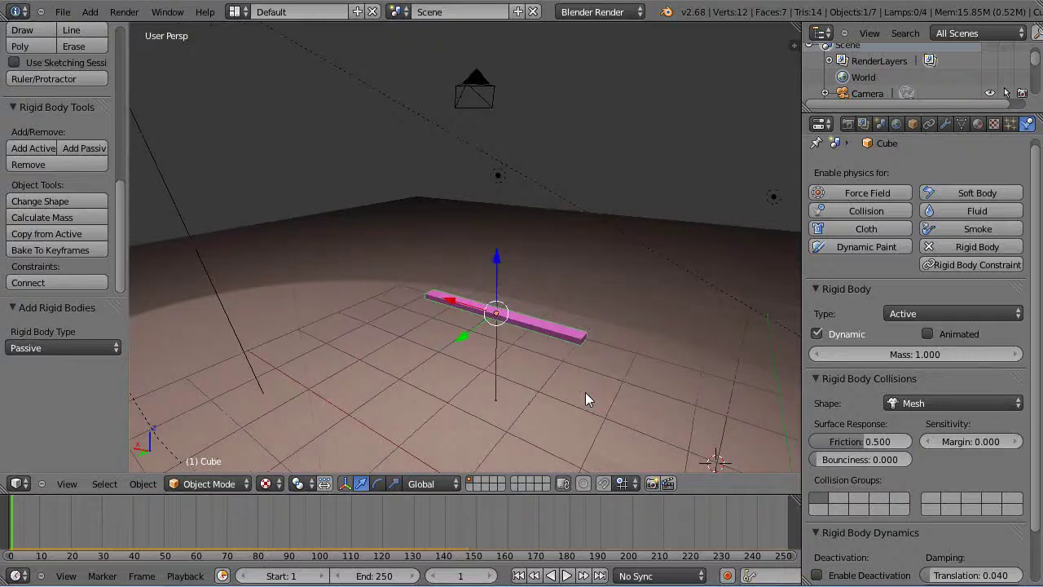